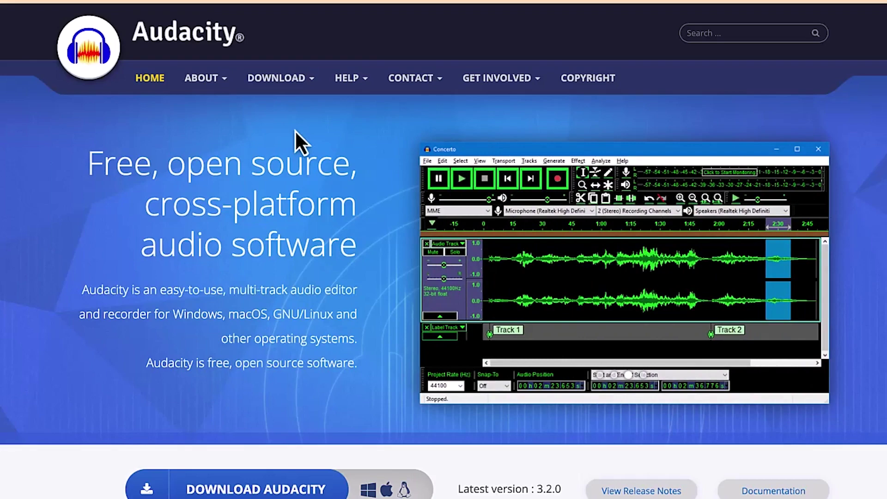
# Launch Audacity from the last Launchpad page to get an empty project
pyautogui.moveTo(273, 69)
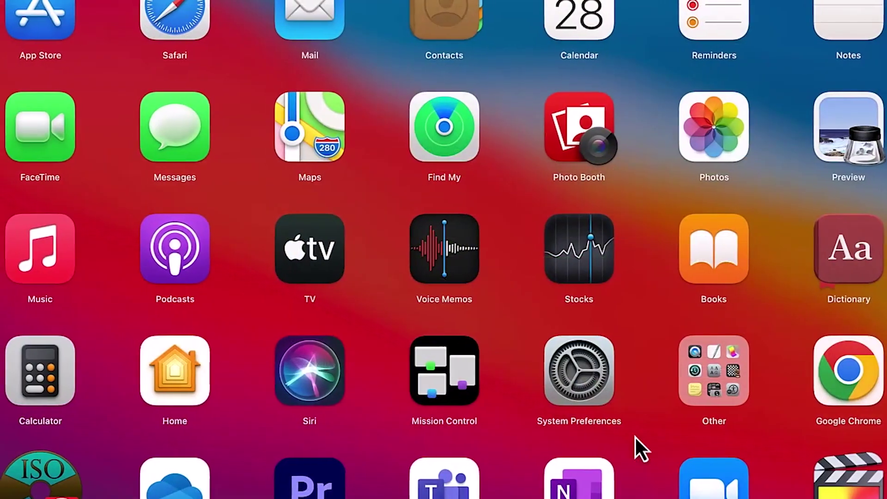
pyautogui.scroll(-5, 635, 437)
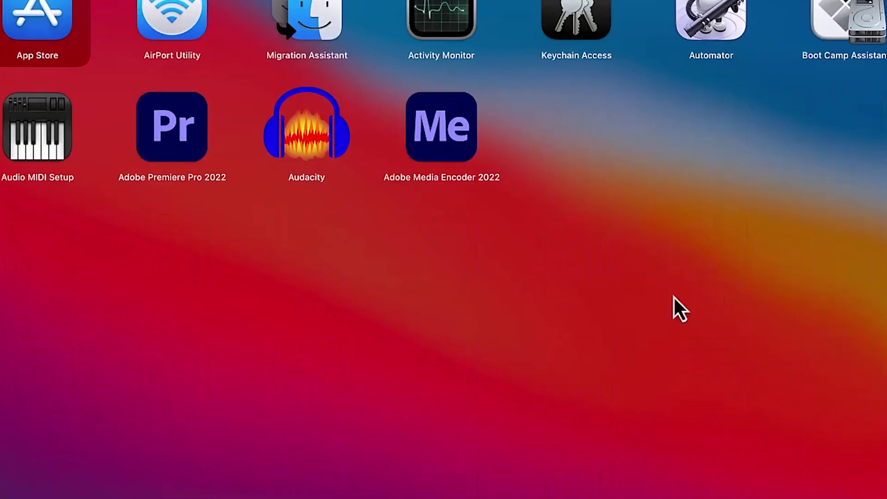
pyautogui.click(316, 151)
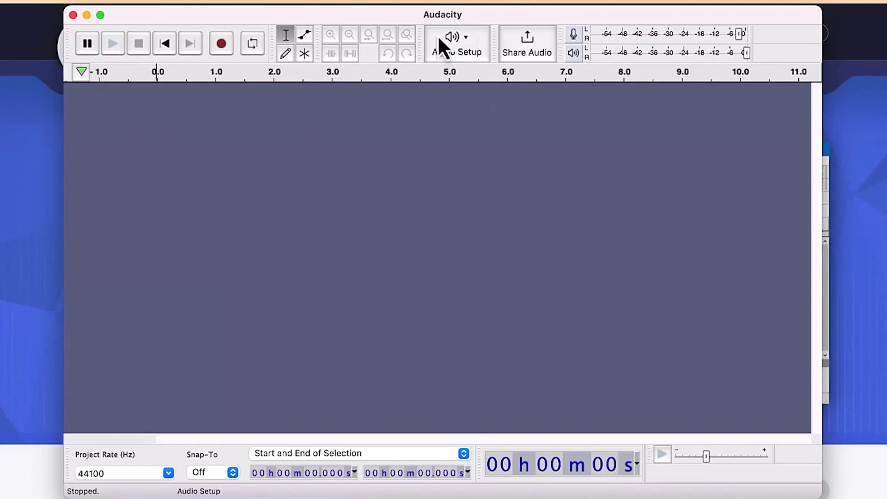
# Confirm the RODE NT-USB recording device and set recording to 2 (Stereo) channels
pyautogui.click(469, 41)
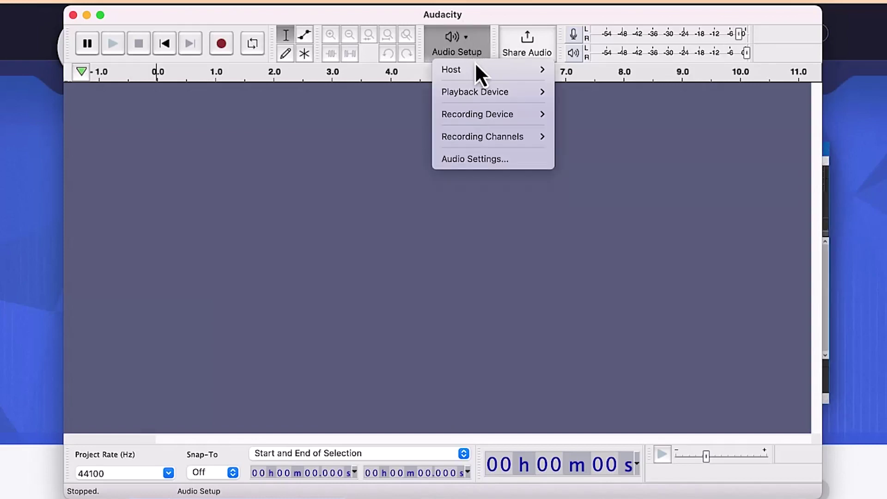
pyautogui.moveTo(476, 65)
pyautogui.moveTo(475, 90)
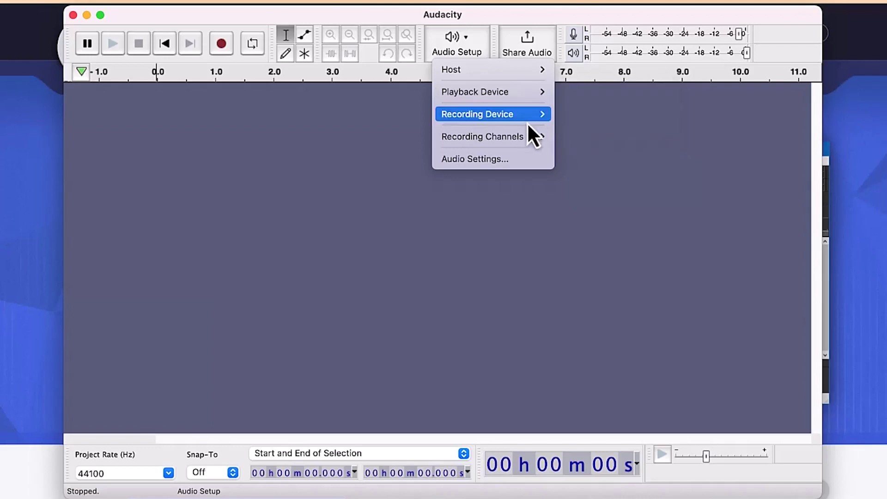
pyautogui.moveTo(518, 116)
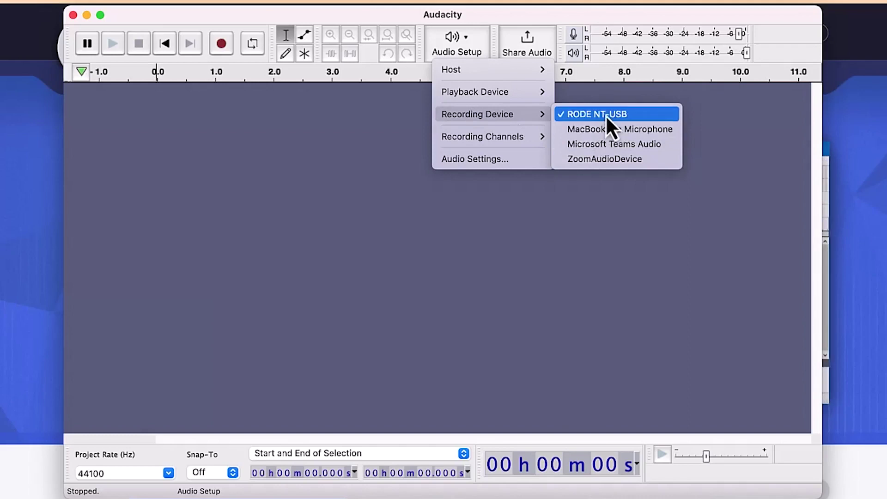
pyautogui.moveTo(512, 136)
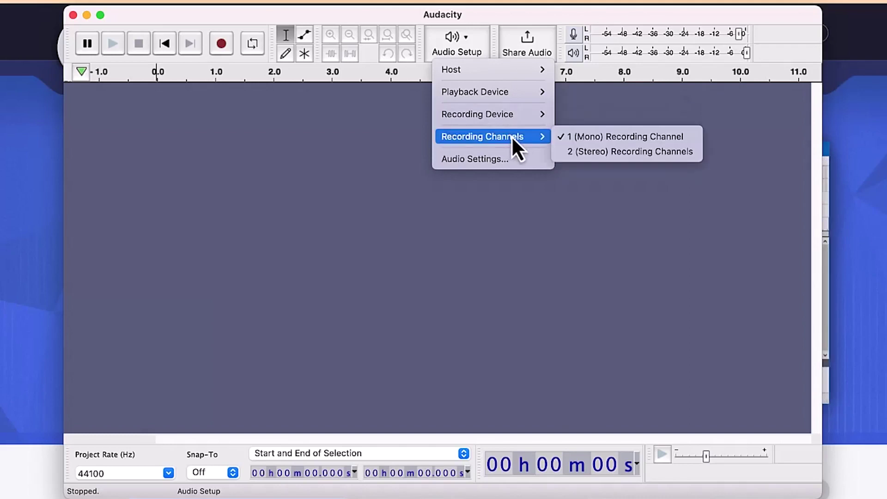
pyautogui.click(585, 152)
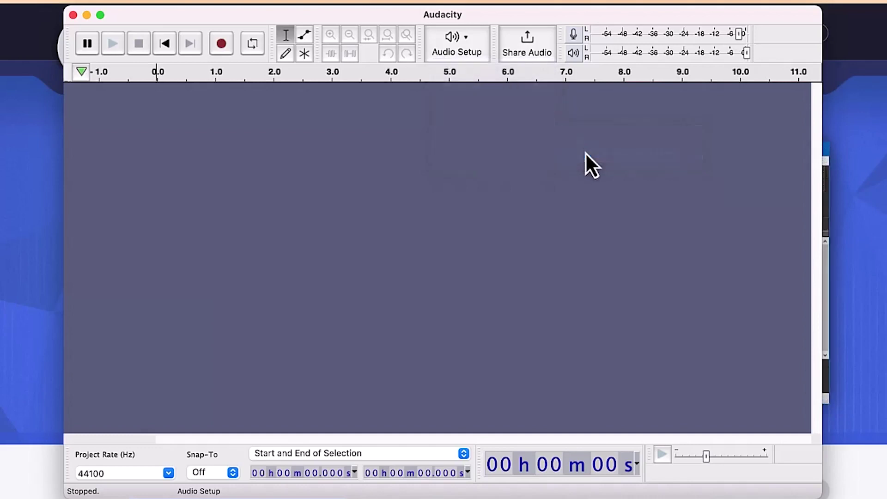
pyautogui.click(467, 35)
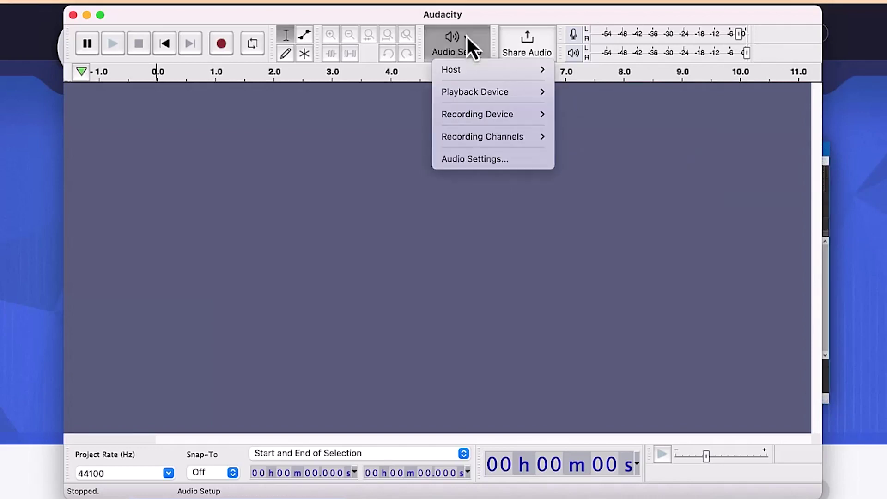
# Record a short voice take into a stereo Audio 1 track after checking Audio Settings
pyautogui.click(517, 157)
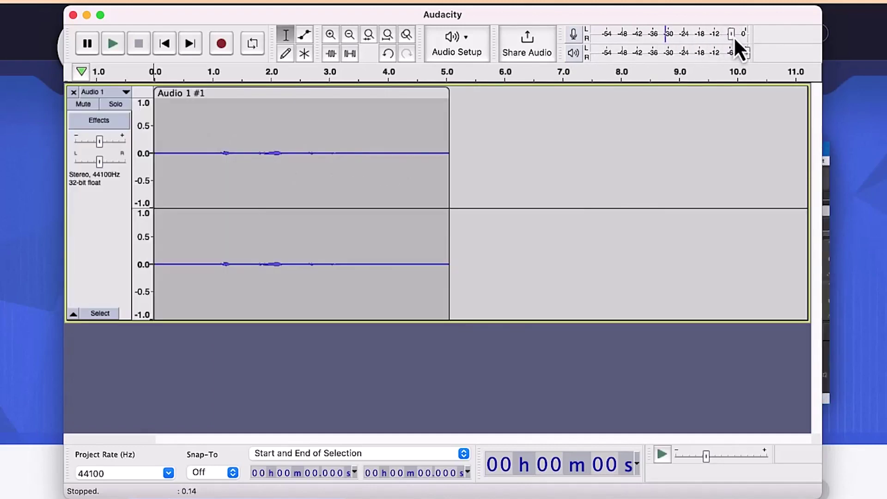
pyautogui.click(222, 45)
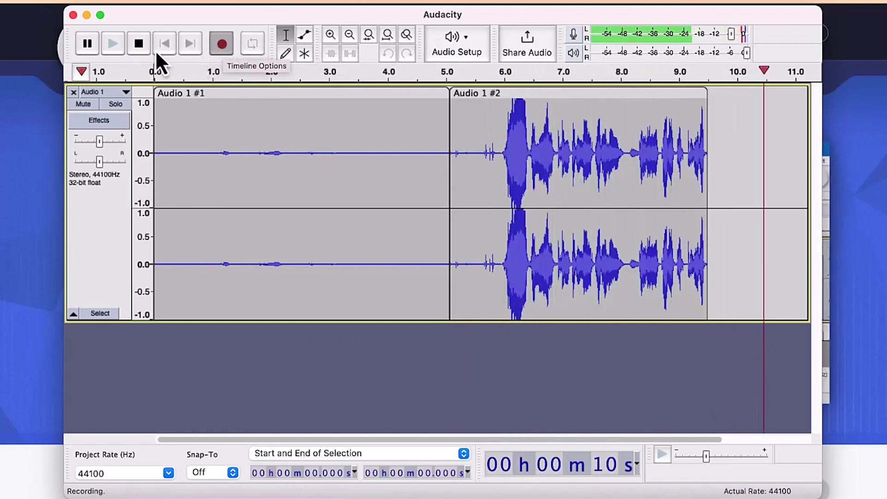
pyautogui.click(139, 44)
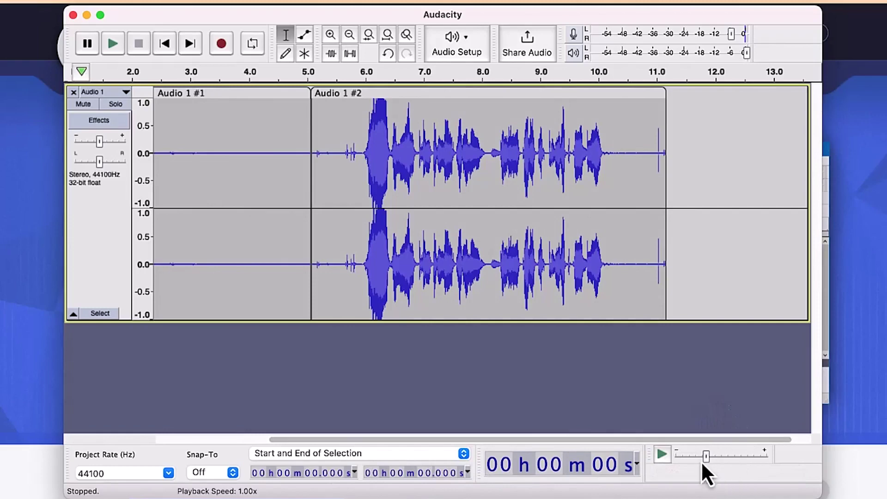
pyautogui.moveTo(707, 464)
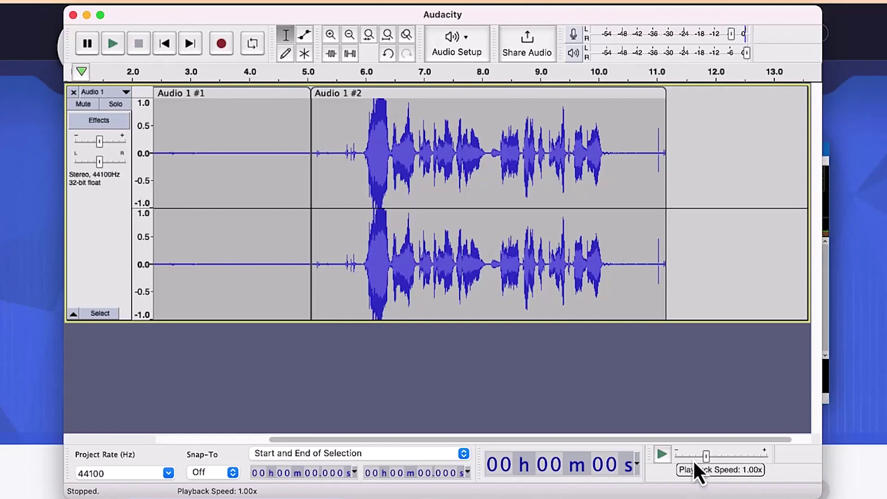
pyautogui.click(300, 185)
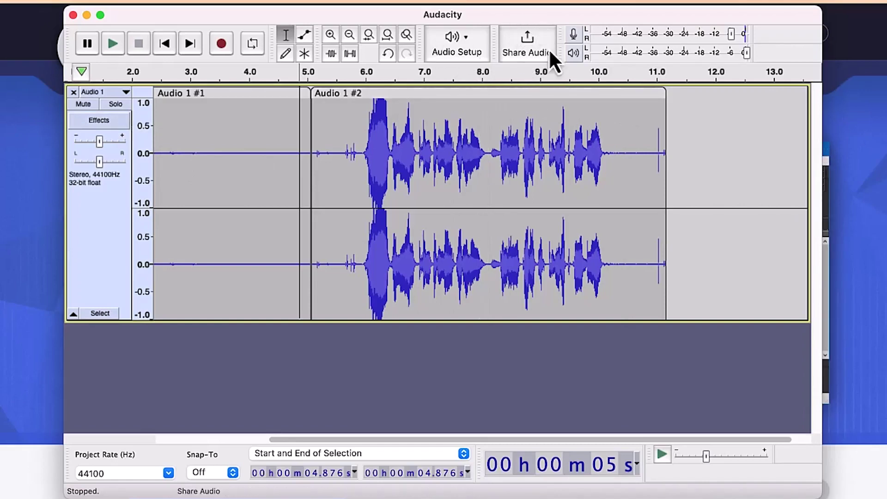
pyautogui.click(527, 46)
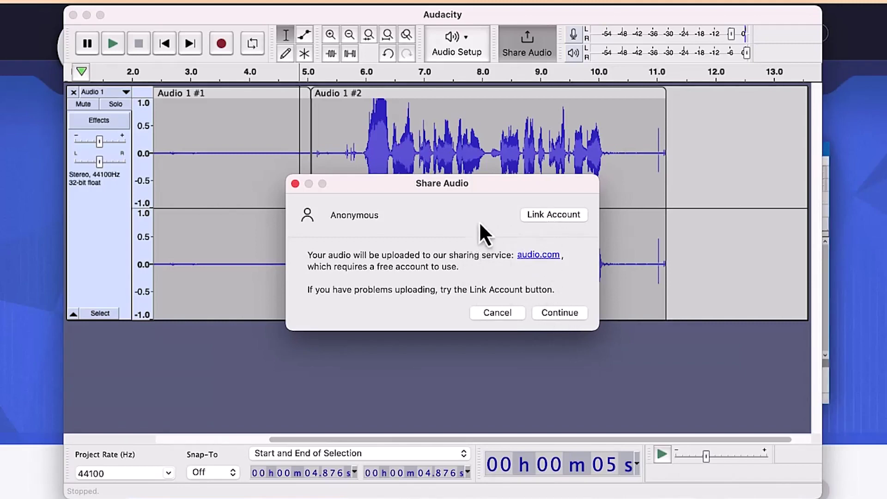
pyautogui.click(296, 184)
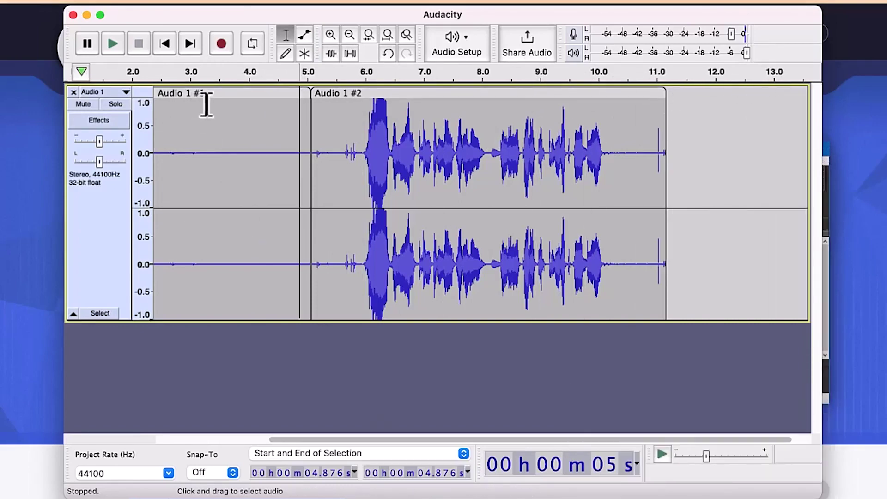
# Select all audio in the Audio 1 track and delete the recorded clips
pyautogui.click(434, 231)
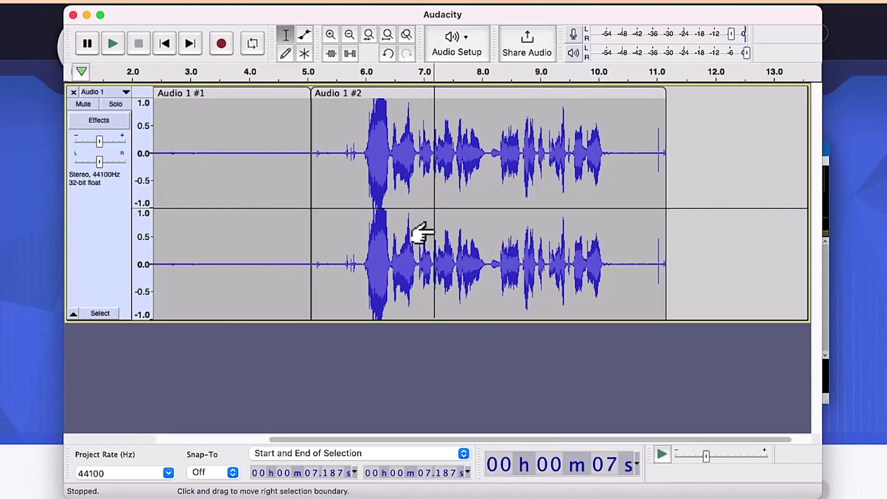
pyautogui.press('super+a')
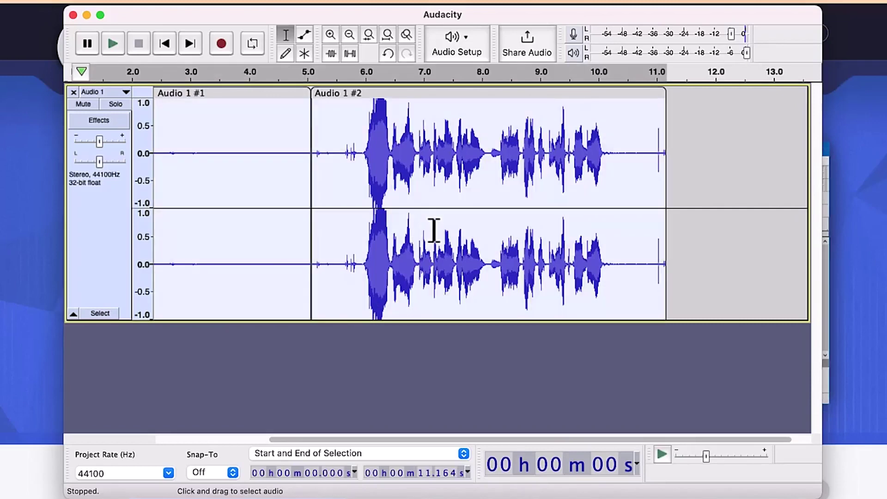
pyautogui.press('BackSpace')
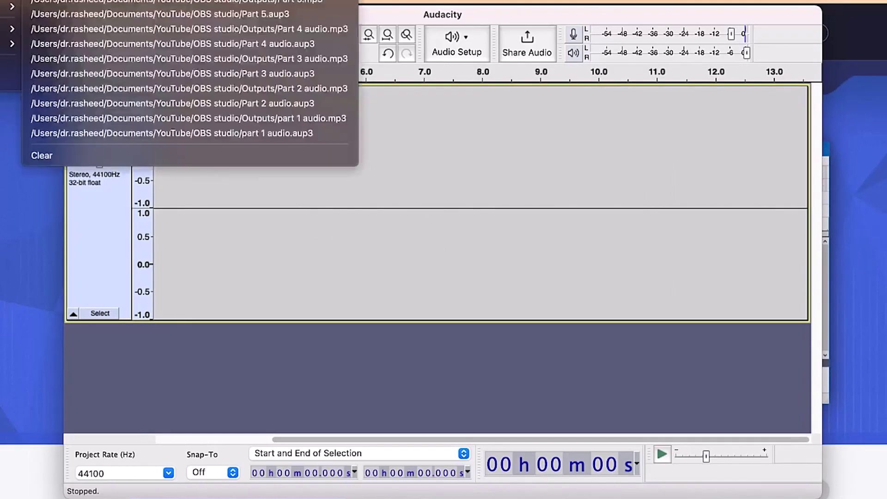
# Save the project as 'Trial' in a new 'Audacity tutorial' folder under YouTube
pyautogui.moveTo(12, 6)
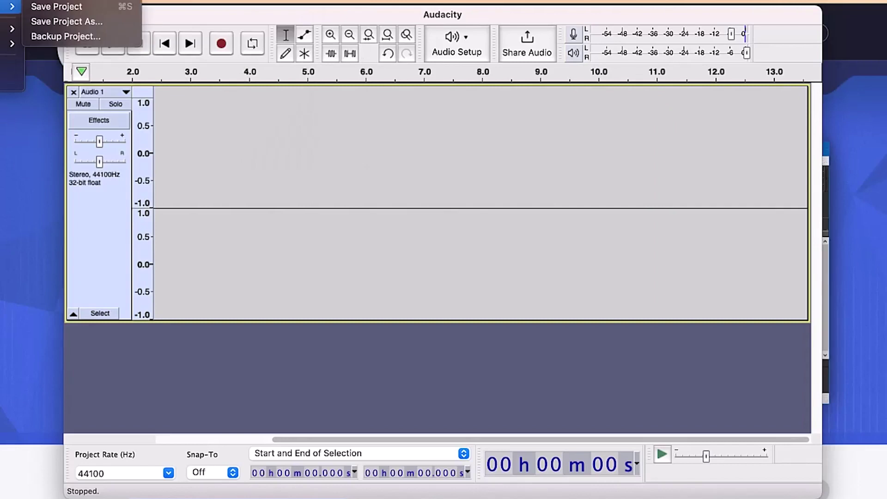
pyautogui.click(46, 11)
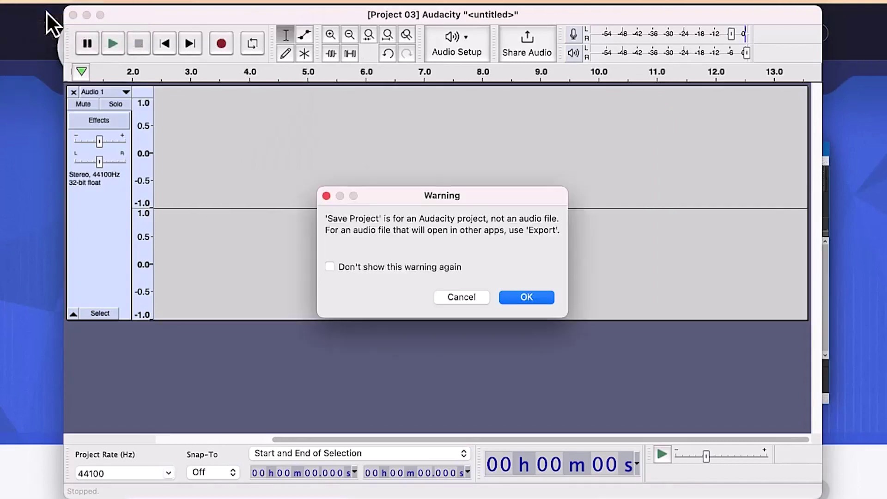
pyautogui.click(517, 298)
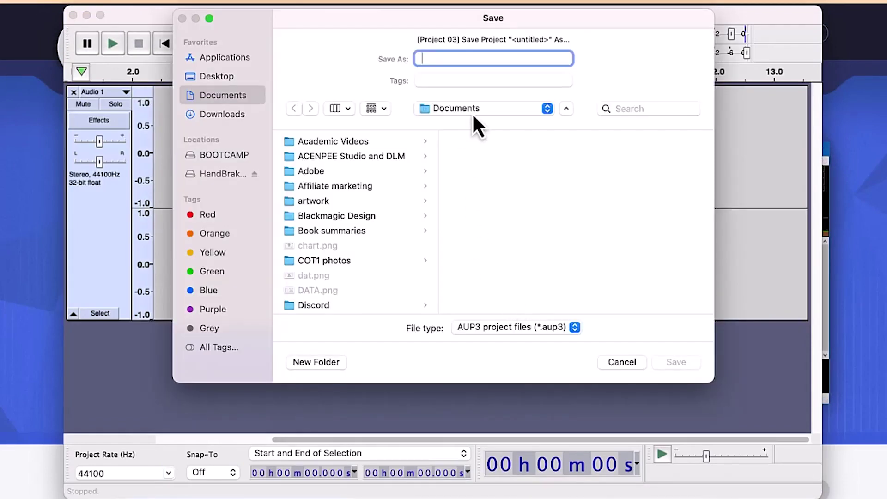
pyautogui.write('Trial')
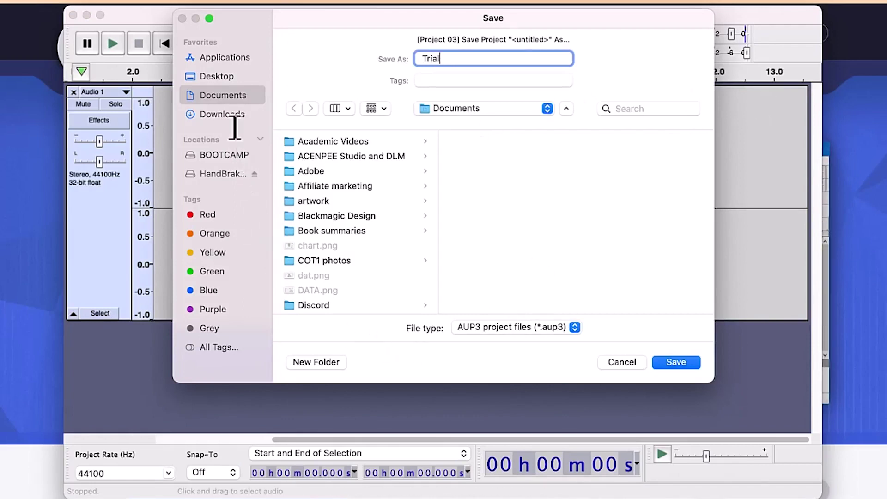
pyautogui.scroll(-10, 340, 301)
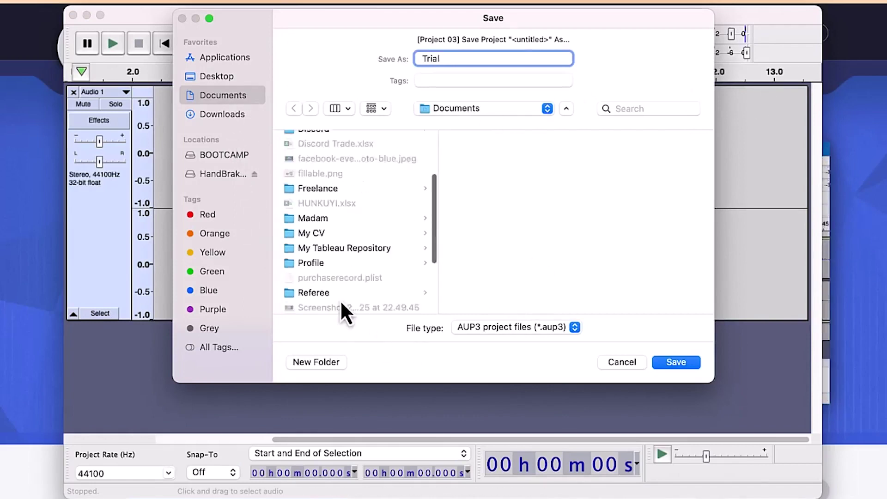
pyautogui.click(329, 299)
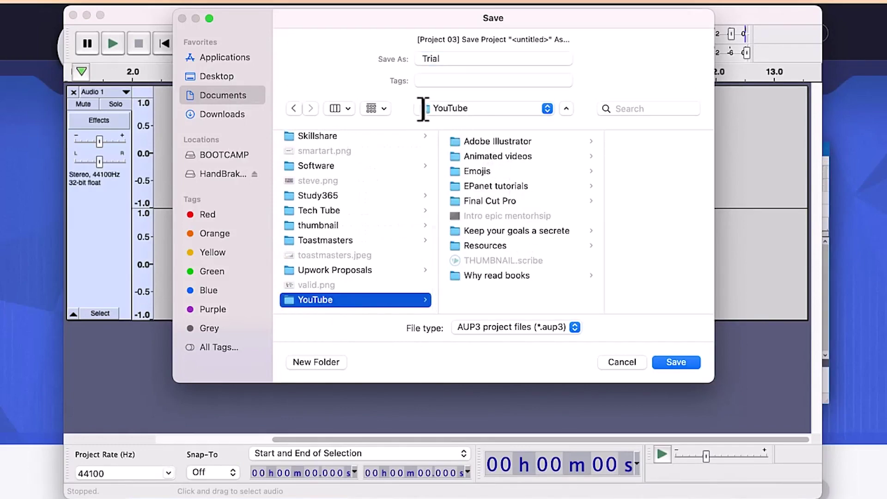
pyautogui.click(317, 368)
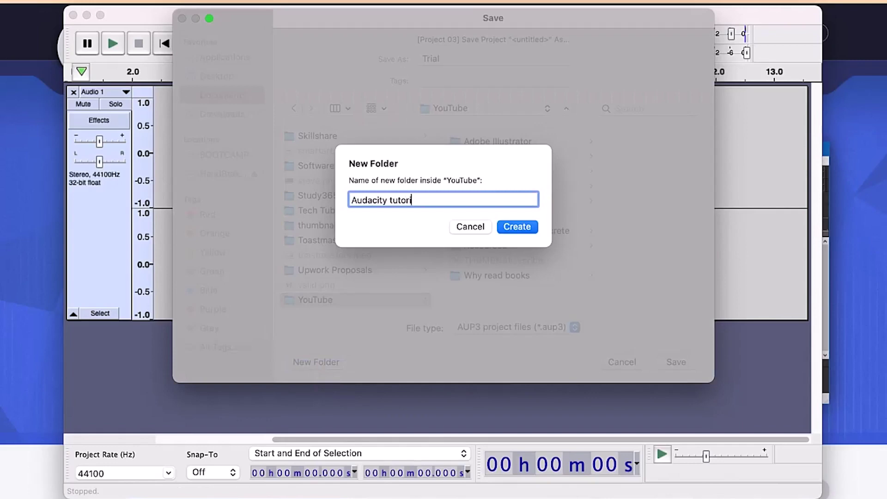
pyautogui.press('Return')
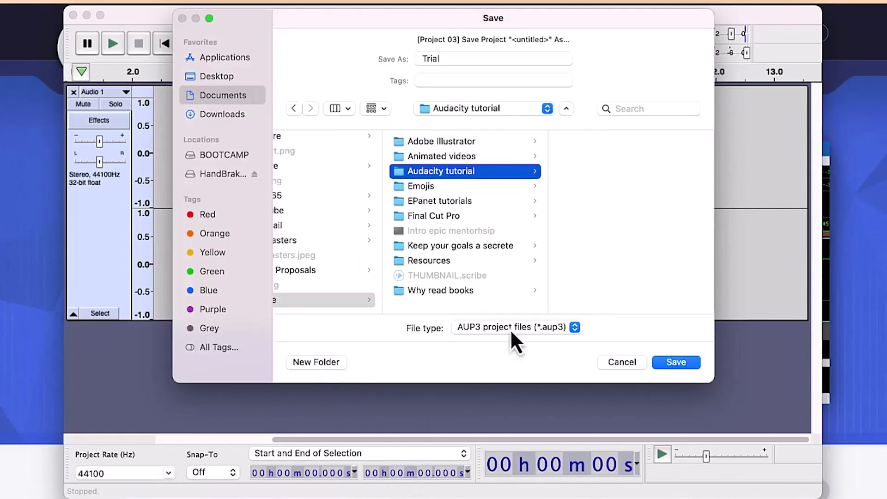
pyautogui.click(672, 363)
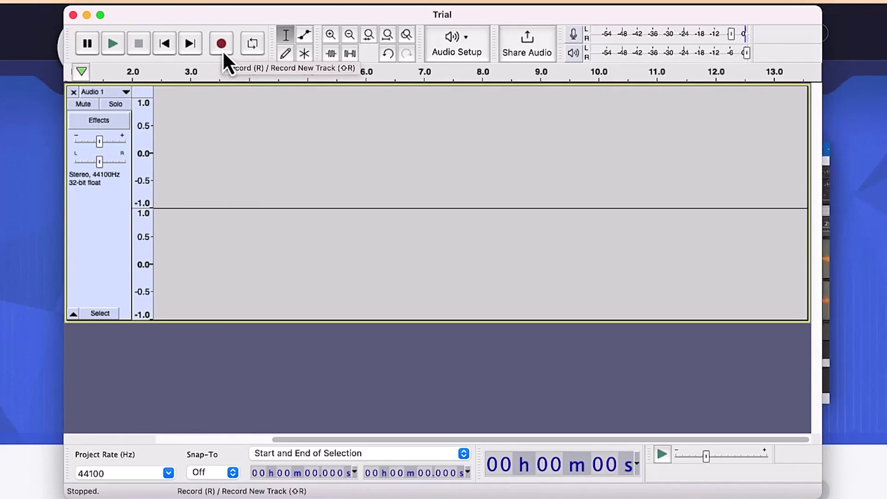
# Record a stereo voice take of about 26 seconds into the Audio 1 track
pyautogui.click(222, 46)
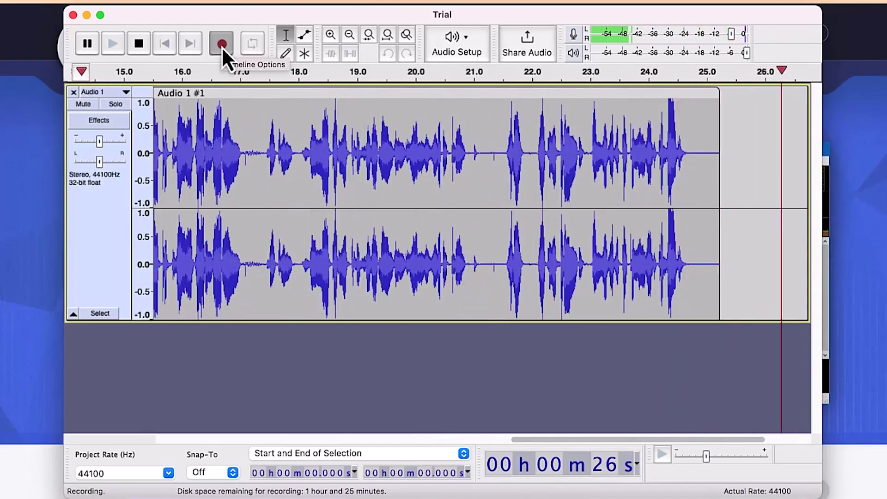
# Stop recording, select the silent opening (about 0.06–4.2 s) and play it back
pyautogui.click(143, 43)
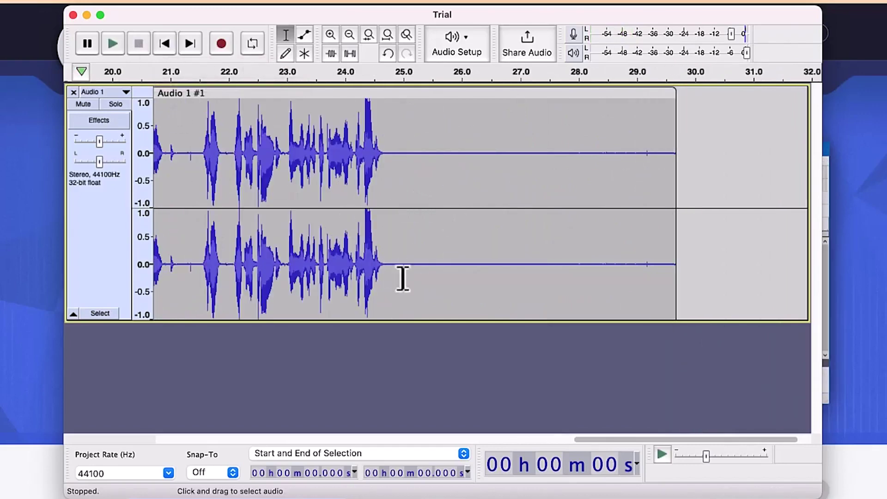
pyautogui.moveTo(678, 440); pyautogui.dragTo(173, 359)
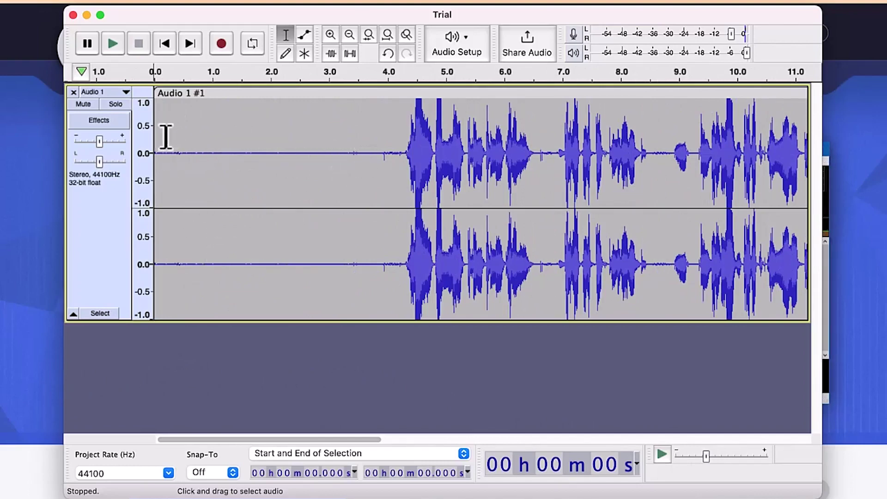
pyautogui.moveTo(158, 144); pyautogui.dragTo(399, 163)
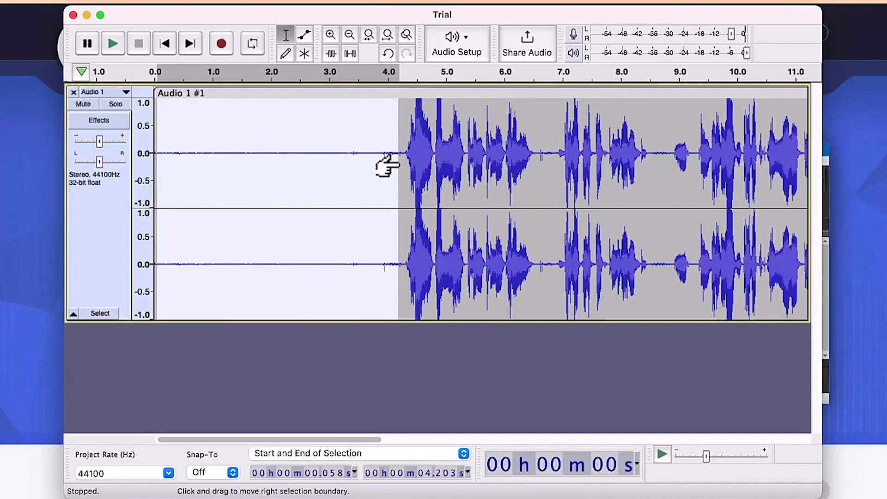
pyautogui.press('space')
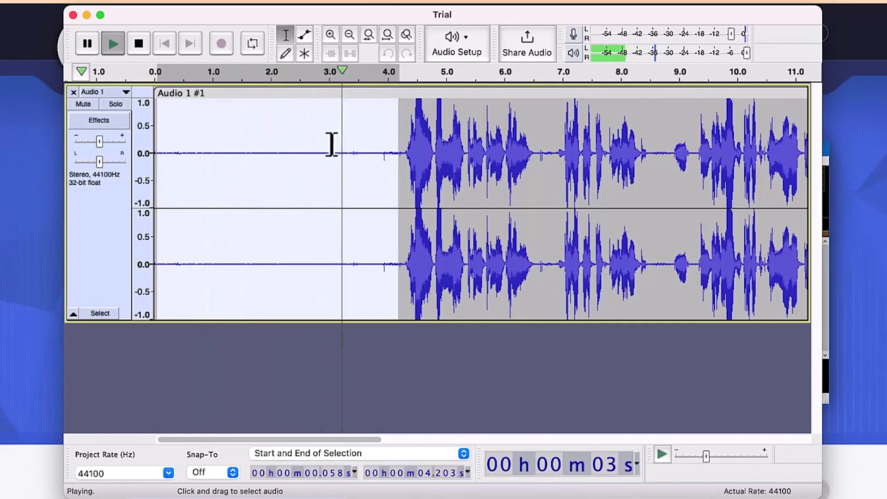
pyautogui.click(262, 153)
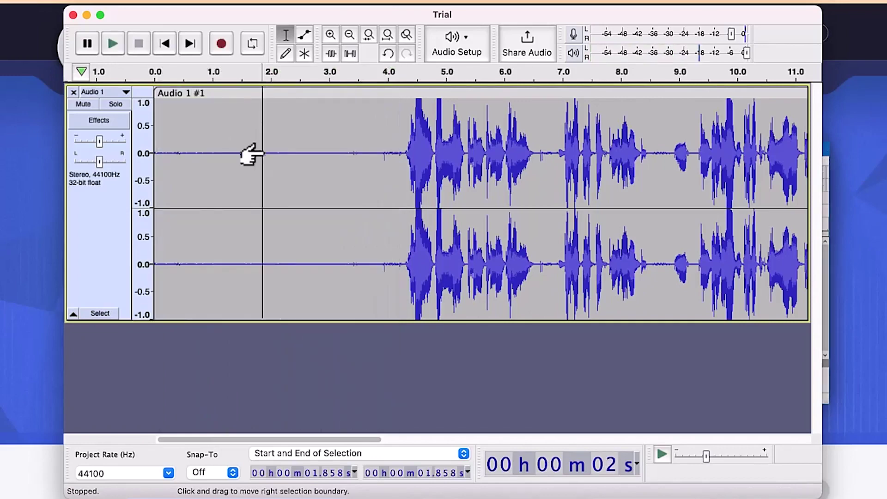
pyautogui.click(374, 152)
pyautogui.press('space')
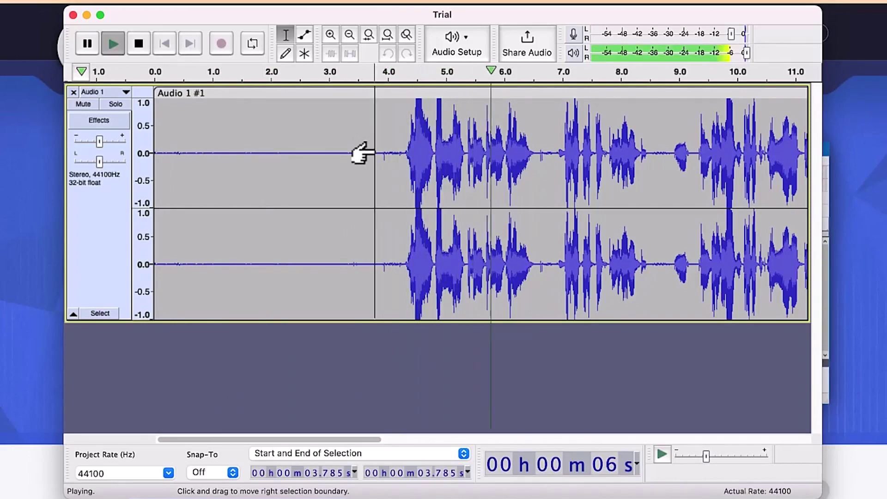
pyautogui.press('XF86AudioRaiseVolume')
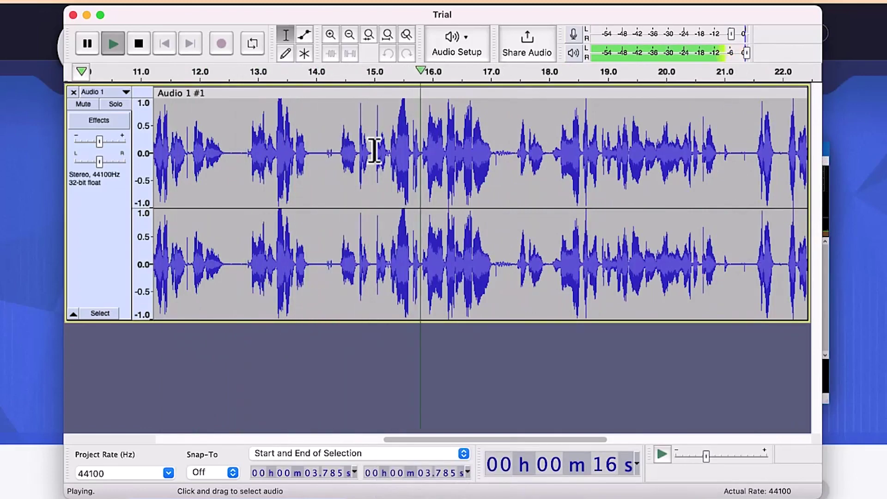
pyautogui.press('XF86AudioRaiseVolume')
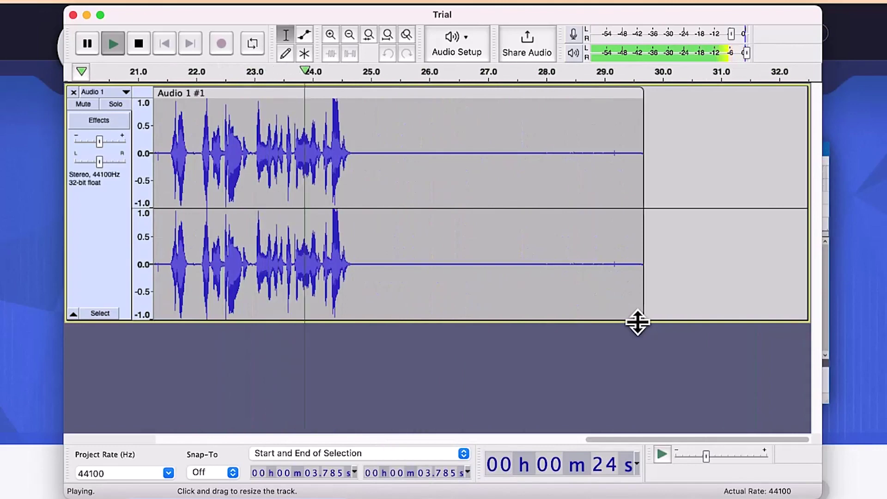
pyautogui.press('space')
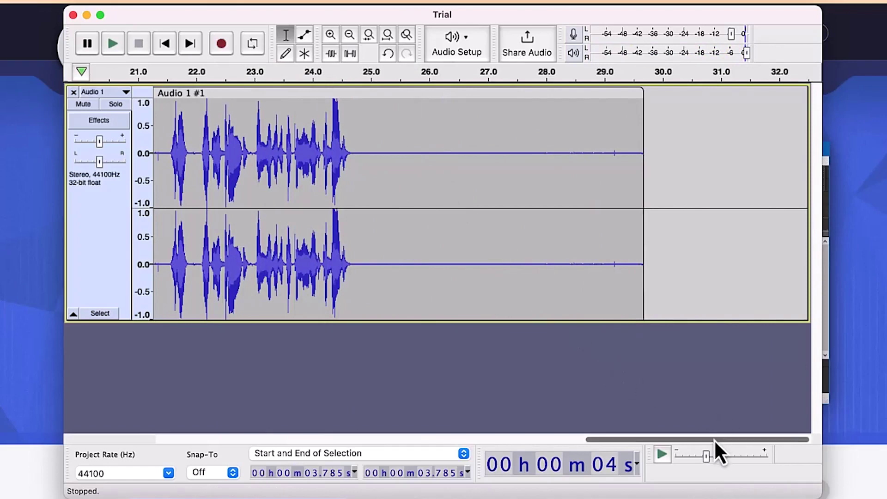
pyautogui.moveTo(714, 440); pyautogui.dragTo(198, 411)
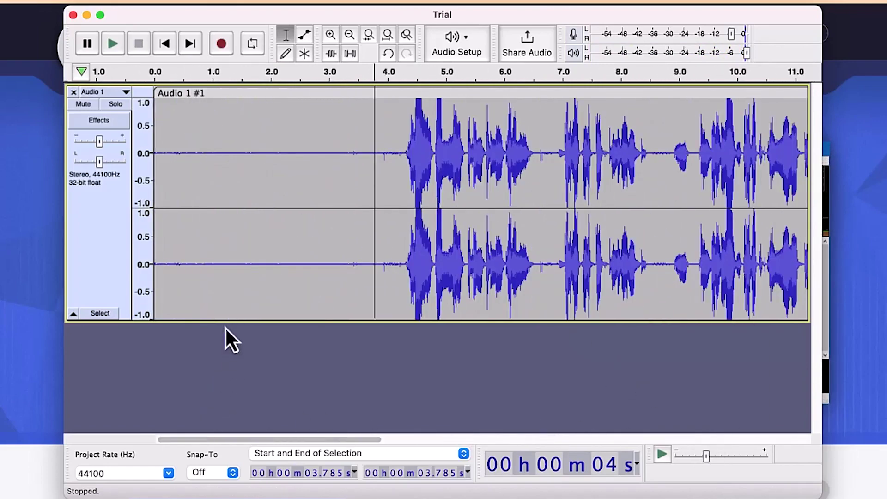
# Select the silence from 0.19 s to 4 s and capture it as the Noise Reduction profile
pyautogui.click(165, 151)
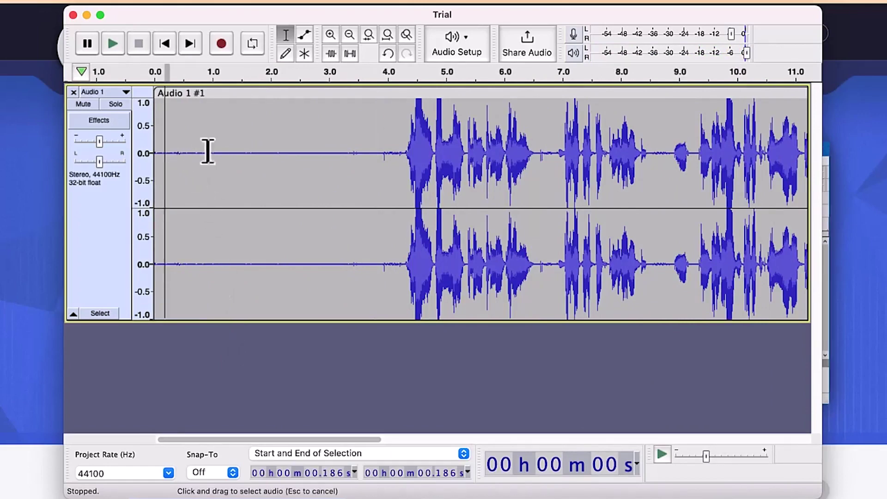
pyautogui.moveTo(208, 151); pyautogui.dragTo(392, 186)
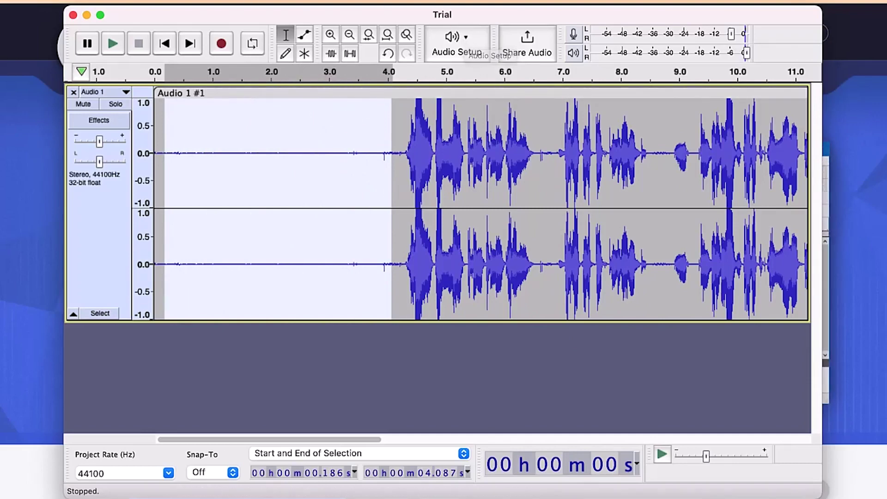
pyautogui.click(216, 6)
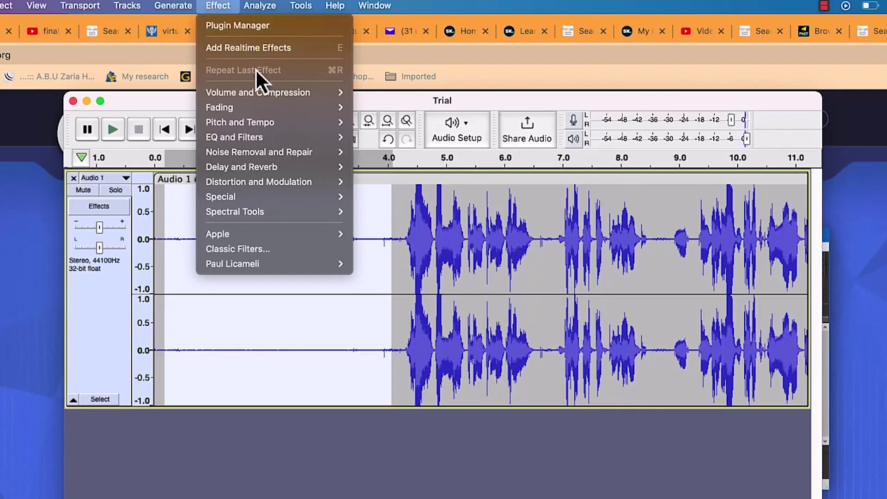
pyautogui.moveTo(301, 155)
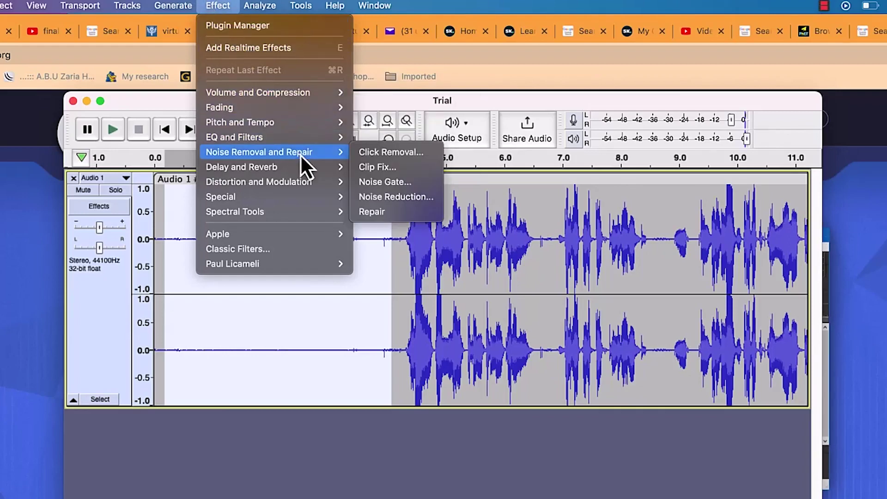
pyautogui.click(373, 197)
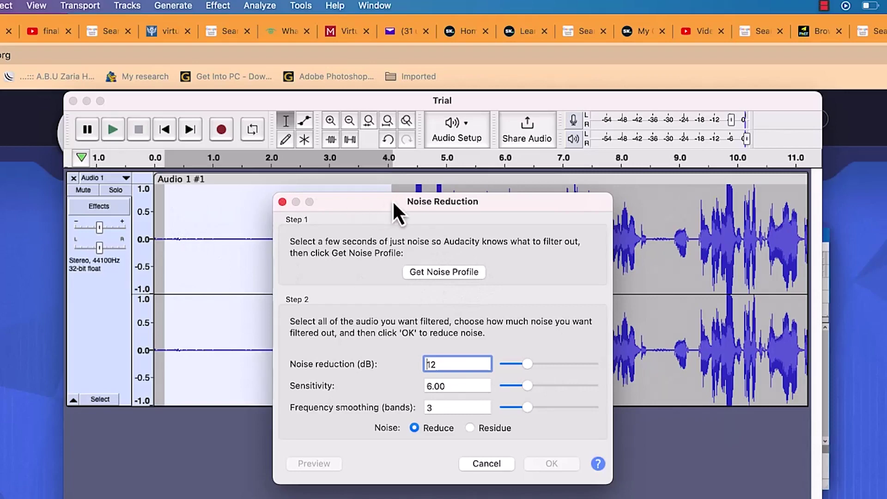
pyautogui.click(434, 273)
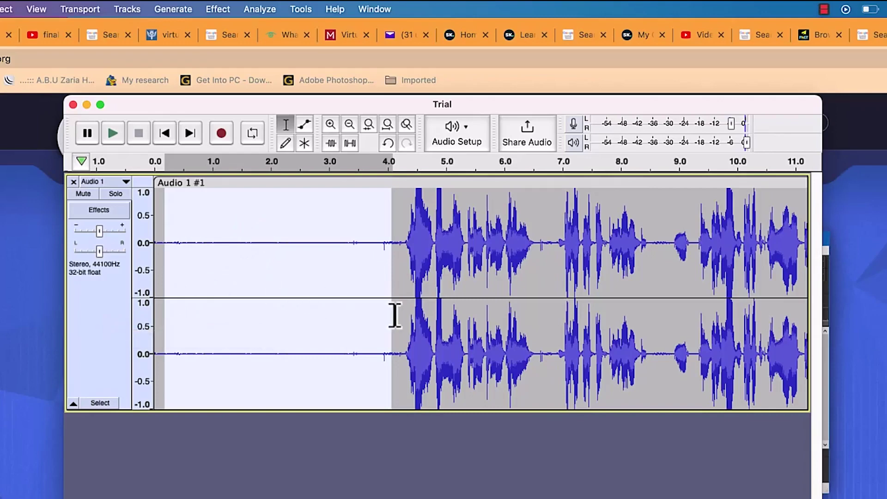
# Select the whole voice track and apply Noise Reduction with the captured profile
pyautogui.click(107, 326)
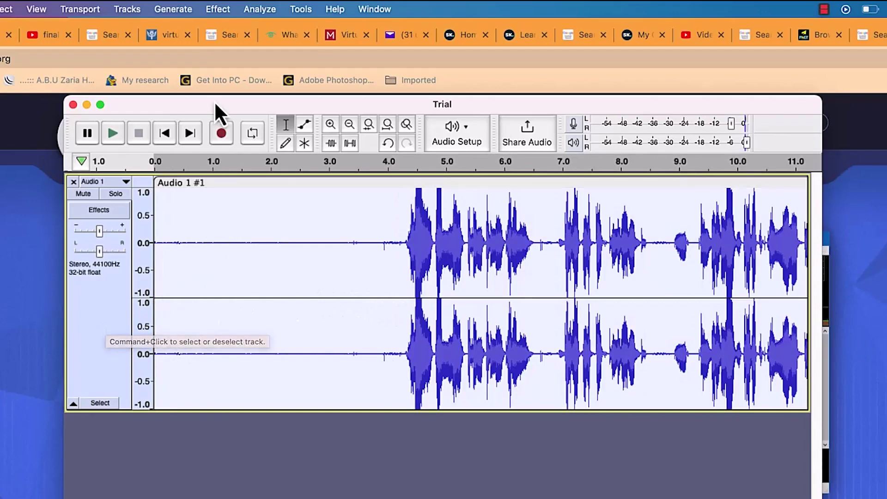
pyautogui.click(221, 8)
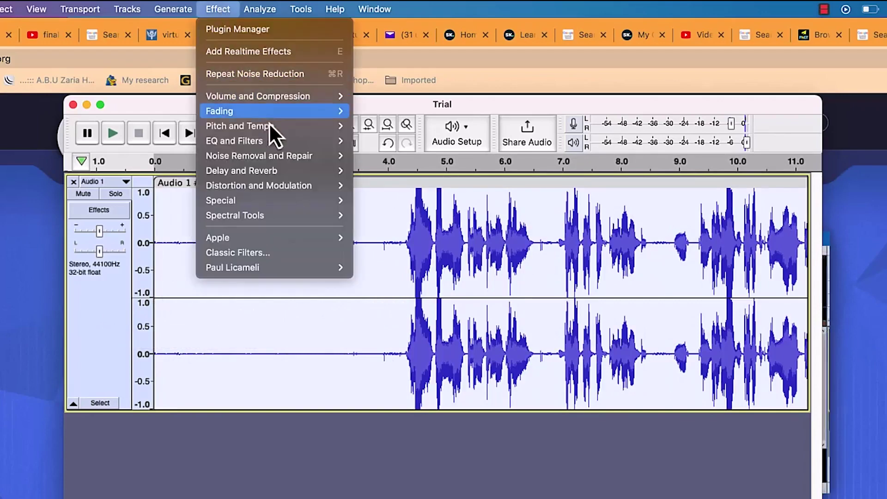
pyautogui.moveTo(282, 157)
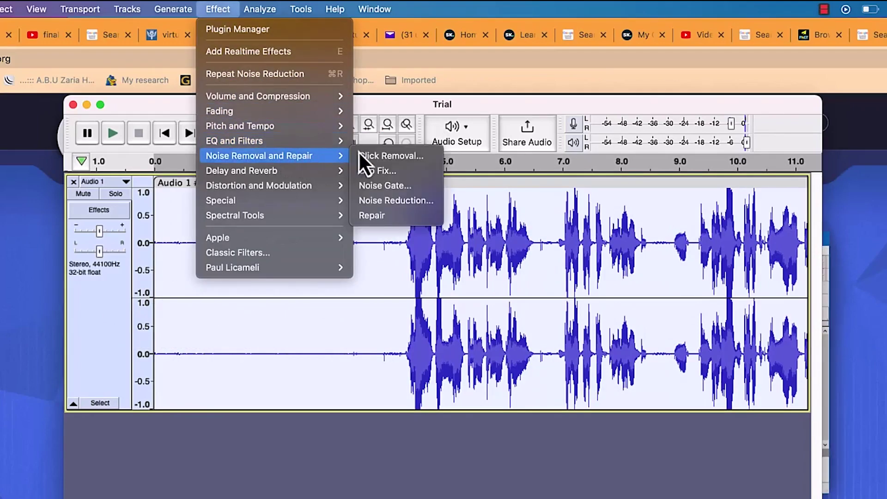
pyautogui.click(391, 201)
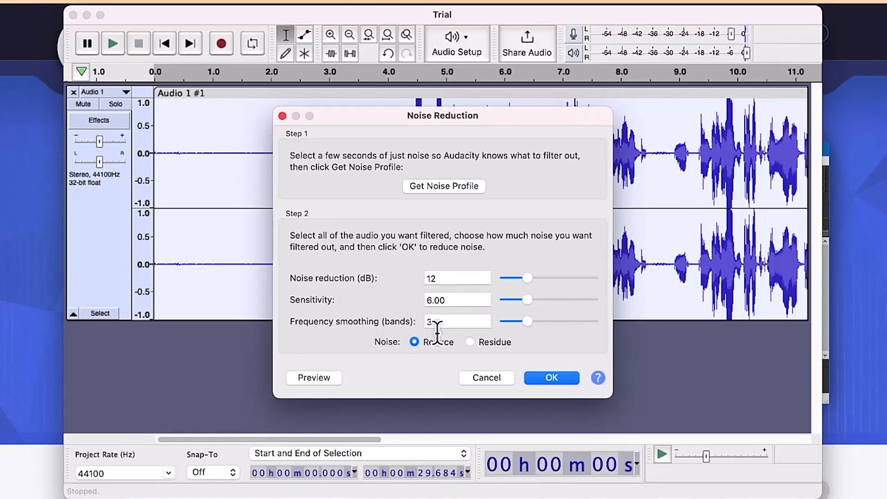
pyautogui.click(552, 378)
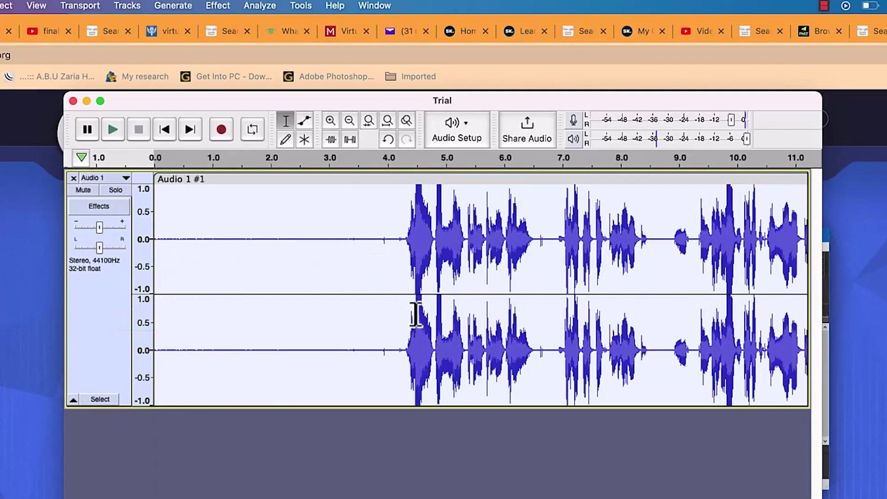
# Apply the Compressor at -12 dB threshold, -40 dB noise floor and 2:1 ratio
pyautogui.click(217, 4)
pyautogui.moveTo(270, 96)
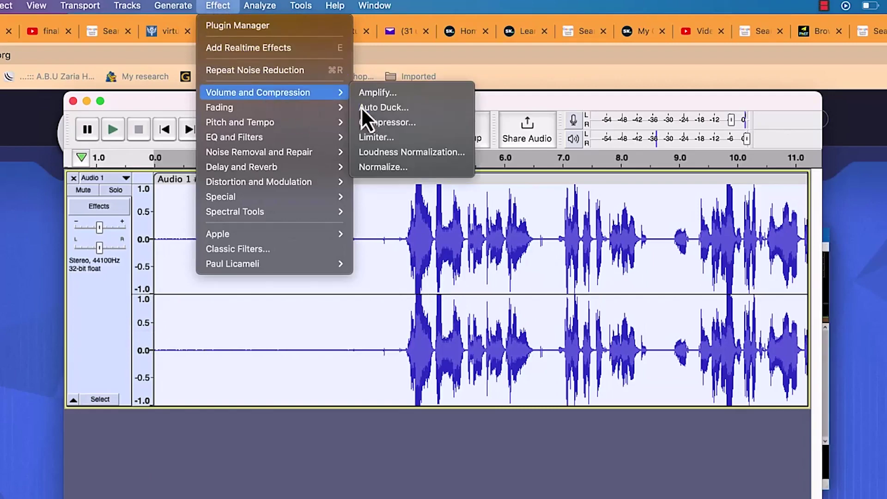
pyautogui.click(392, 127)
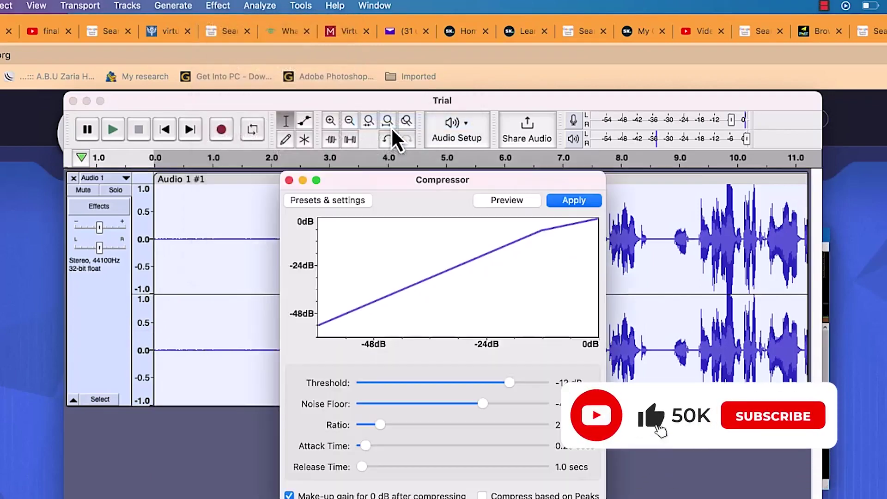
pyautogui.moveTo(398, 180); pyautogui.dragTo(451, 184)
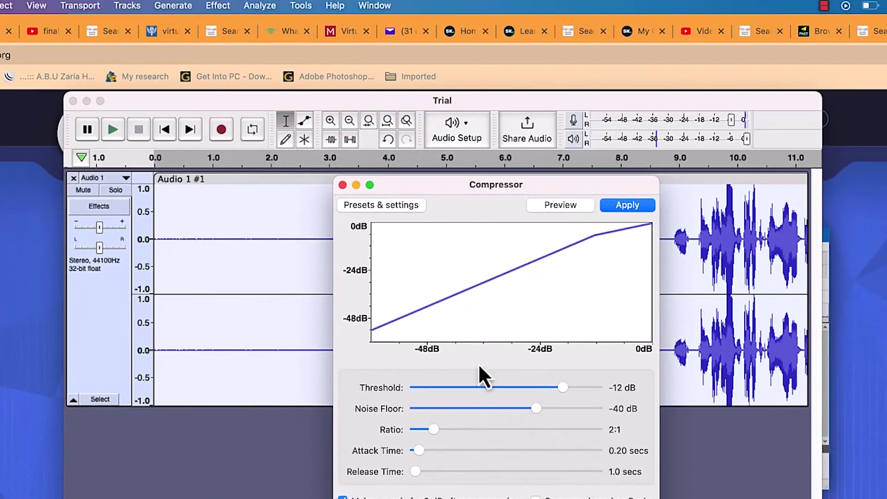
pyautogui.click(633, 204)
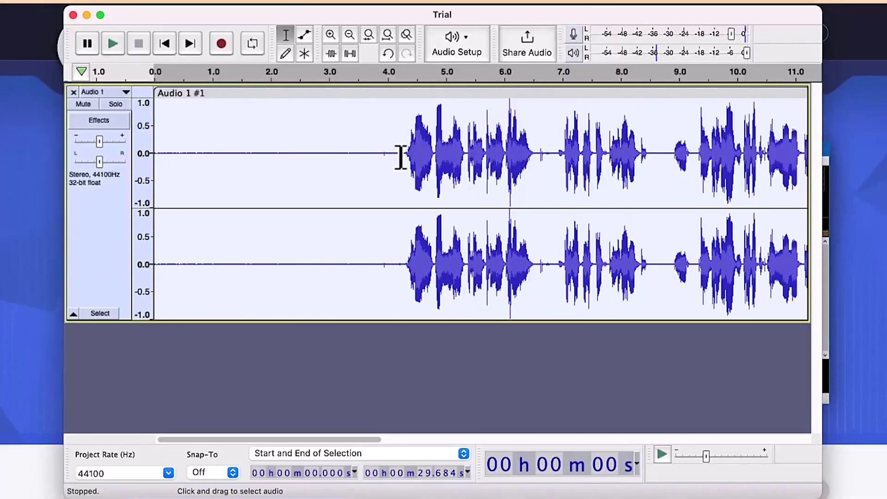
# Play back the compressed voice take from about 4.27 s, then stop it
pyautogui.click(403, 158)
pyautogui.press('space')
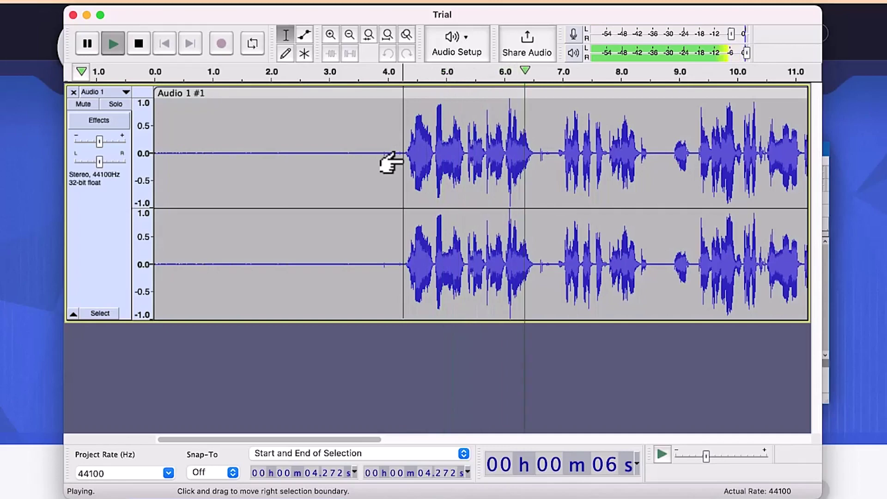
pyautogui.press('space')
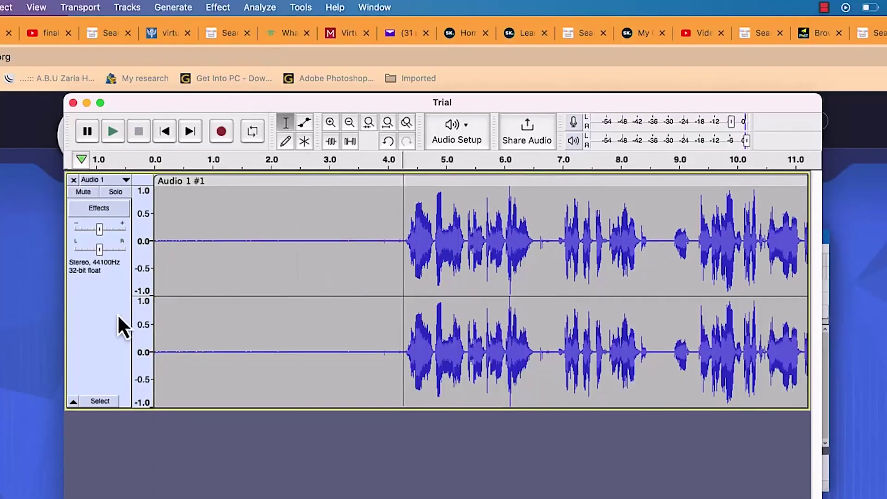
# Select the whole voice track and bring up the EQ and Filters effects list
pyautogui.click(117, 314)
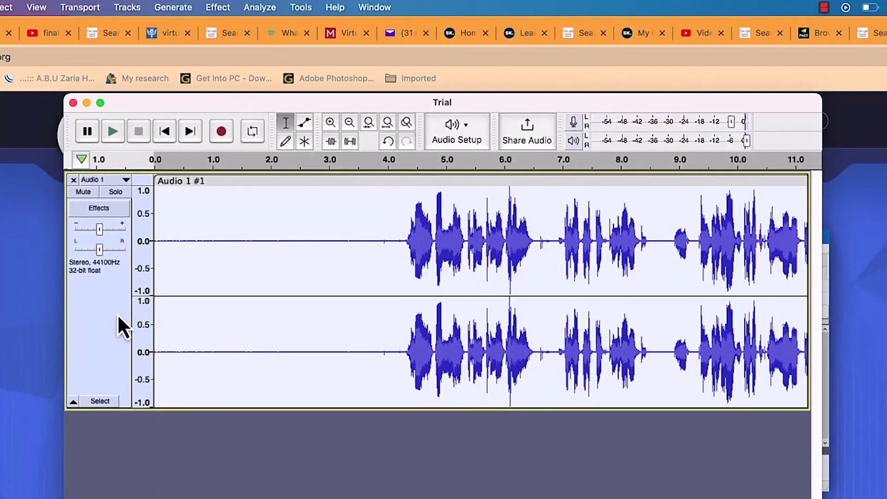
pyautogui.click(223, 9)
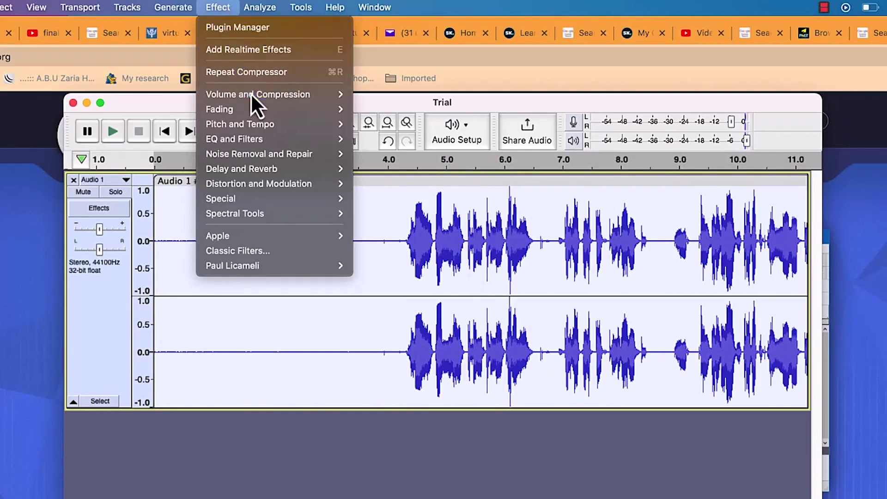
pyautogui.moveTo(269, 138)
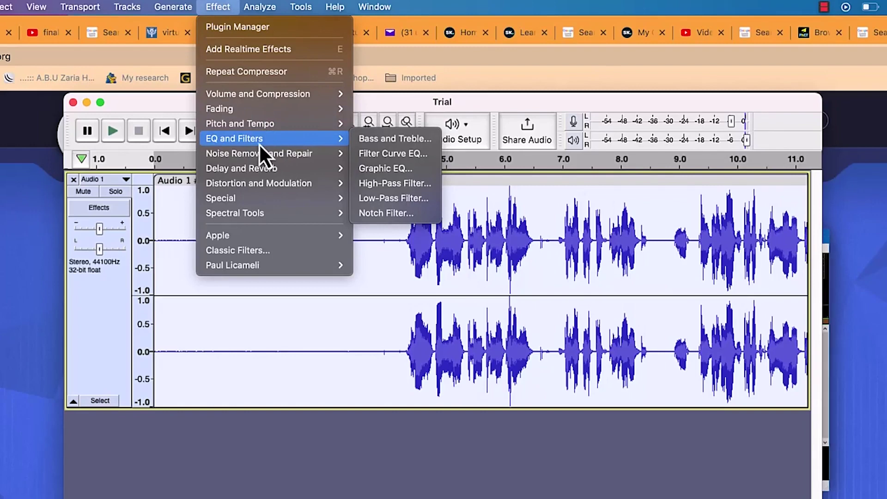
# Apply a Filter Curve EQ using the Bass Boost factory preset to the track
pyautogui.click(401, 154)
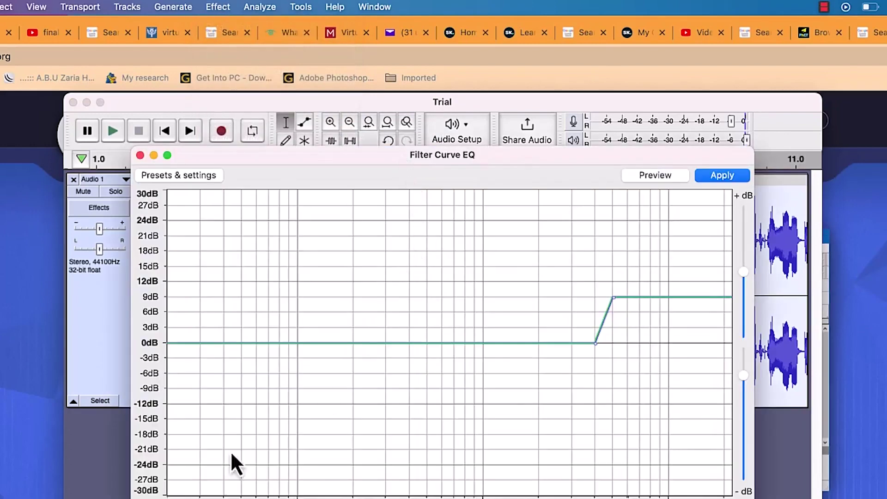
pyautogui.click(198, 176)
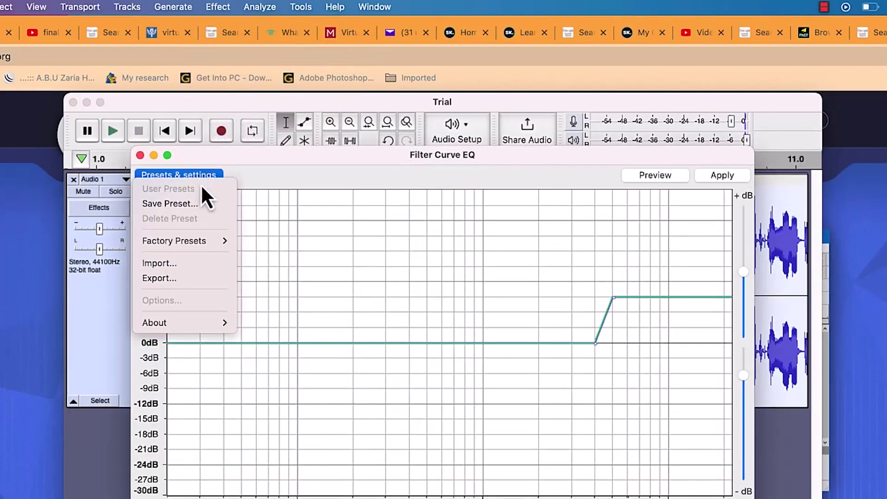
pyautogui.moveTo(205, 243)
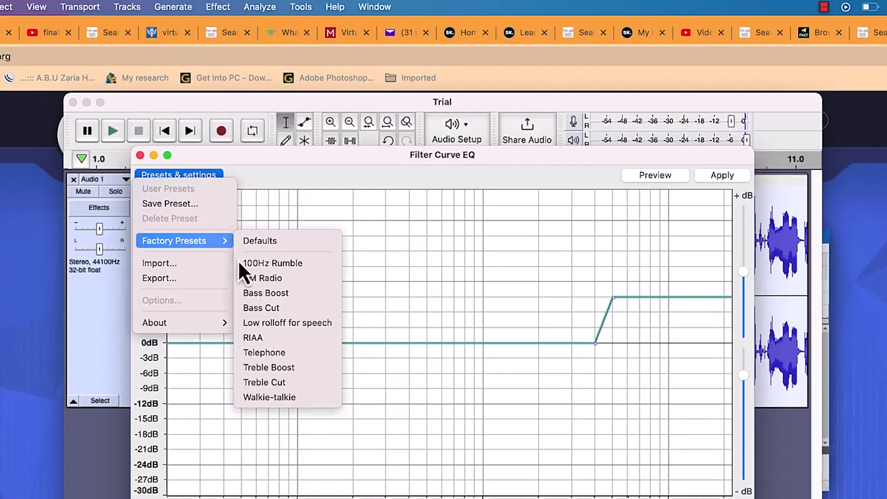
pyautogui.click(287, 294)
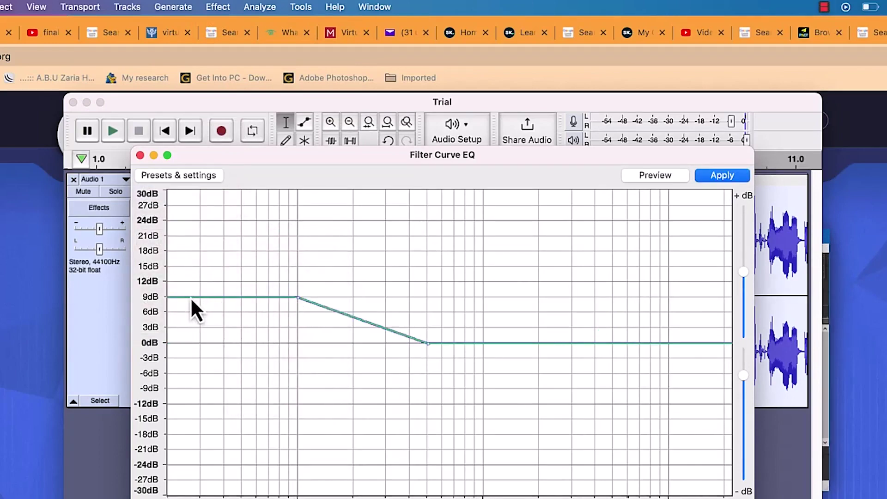
pyautogui.click(725, 176)
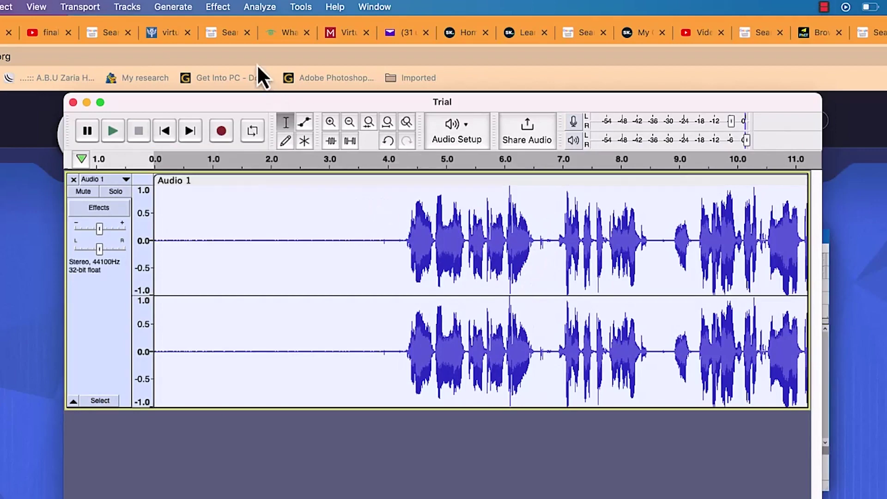
# Apply a second Filter Curve EQ using the Treble Boost factory preset
pyautogui.click(224, 7)
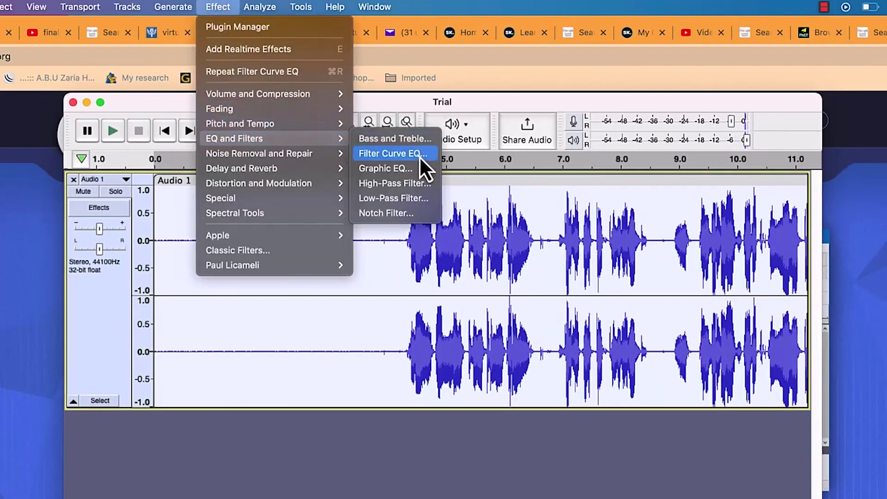
pyautogui.click(409, 158)
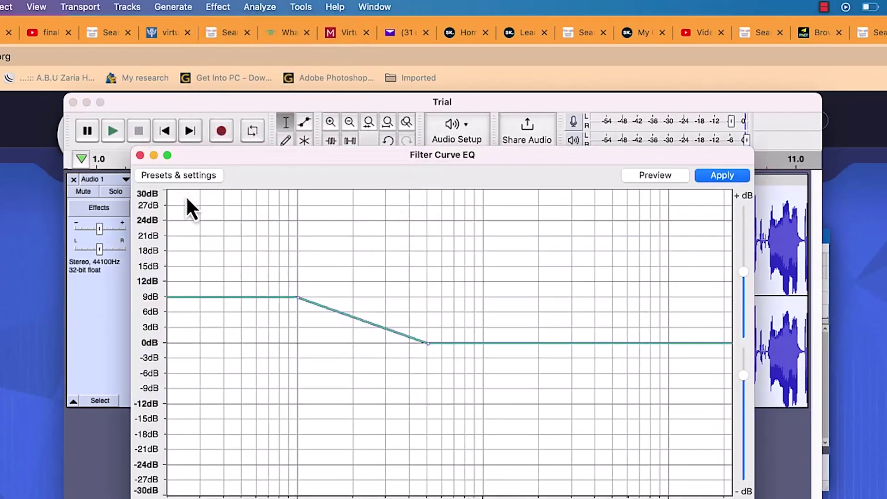
pyautogui.click(186, 178)
pyautogui.moveTo(205, 245)
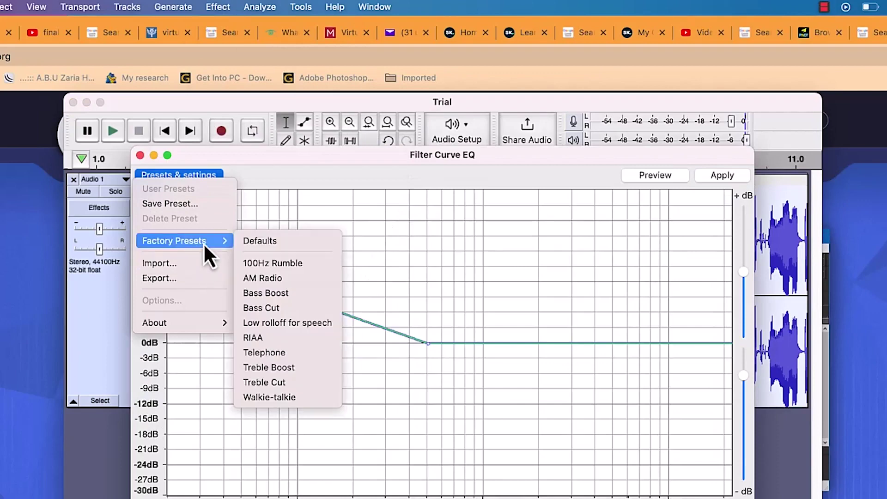
pyautogui.click(289, 369)
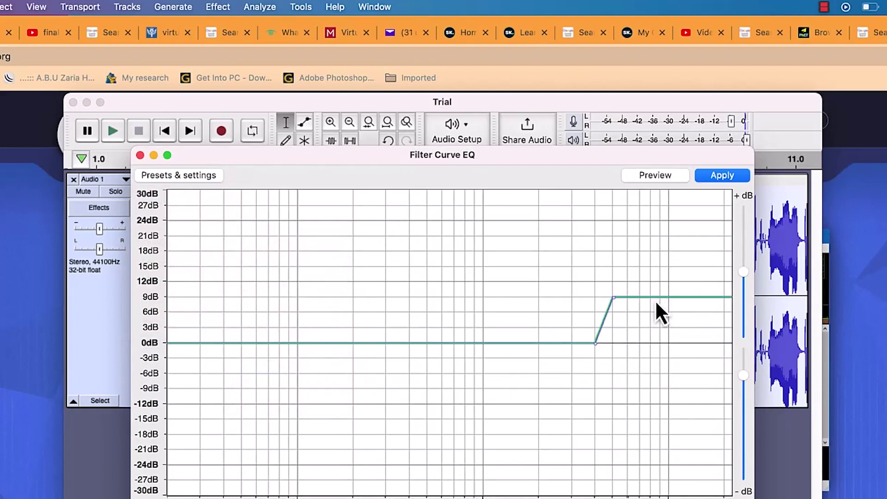
pyautogui.click(719, 178)
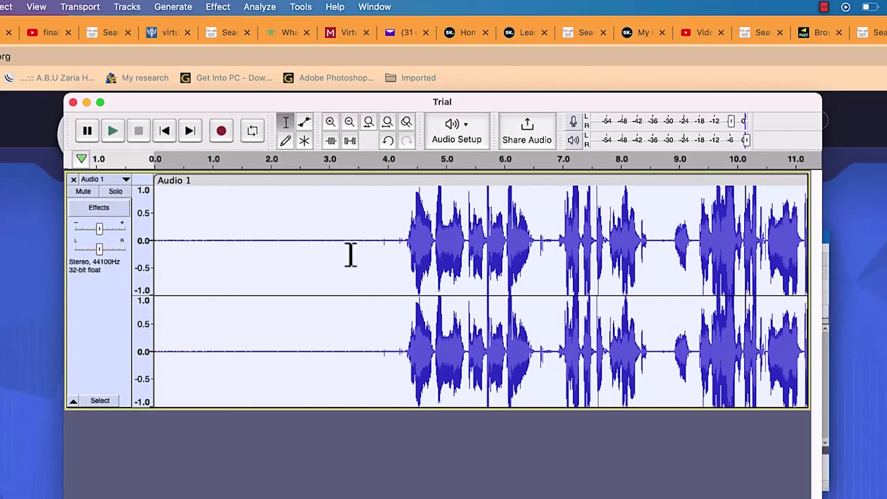
# Normalize the Trial voice track to a -2 dB peak amplitude with DC offset removed
pyautogui.click(226, 13)
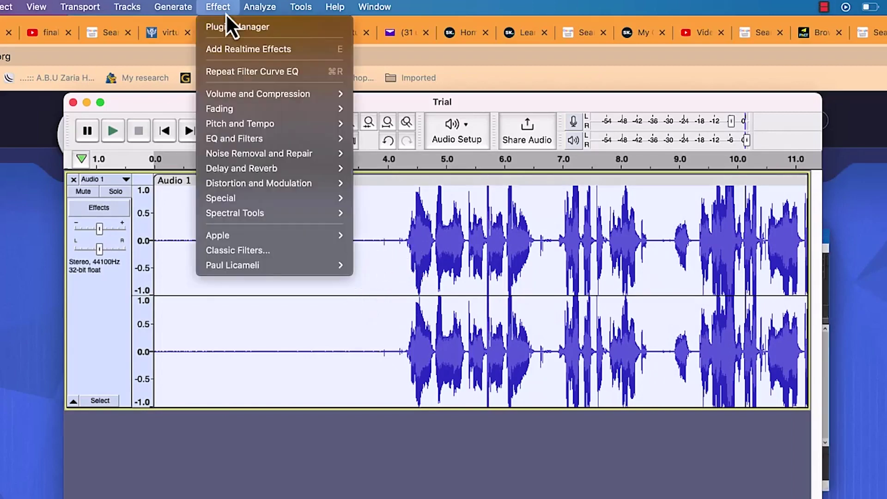
pyautogui.moveTo(250, 167)
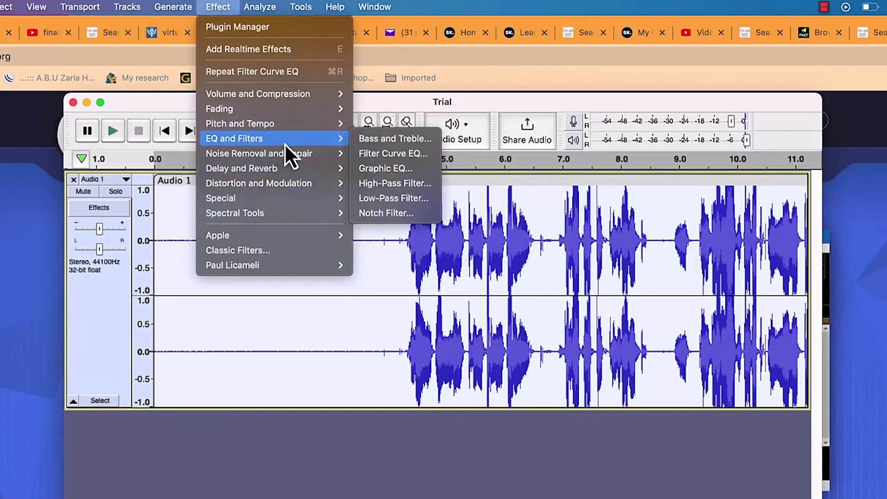
pyautogui.moveTo(287, 152)
pyautogui.moveTo(288, 92)
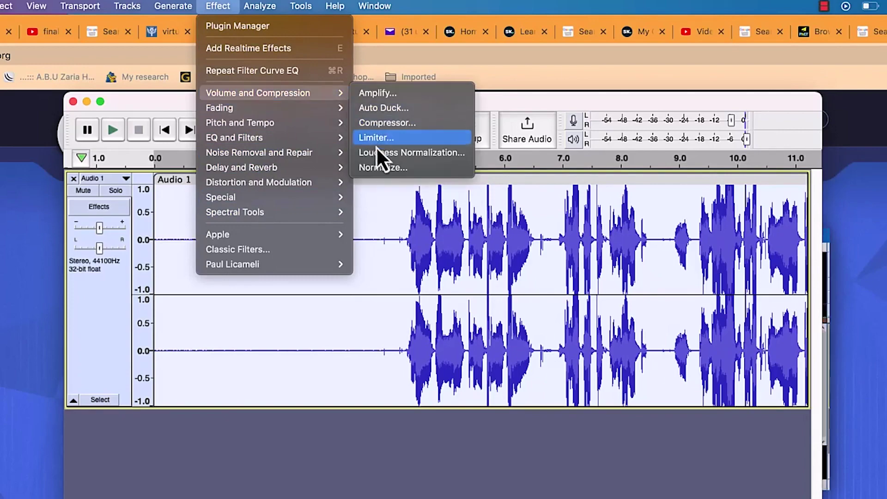
pyautogui.click(380, 168)
pyautogui.write('-2')
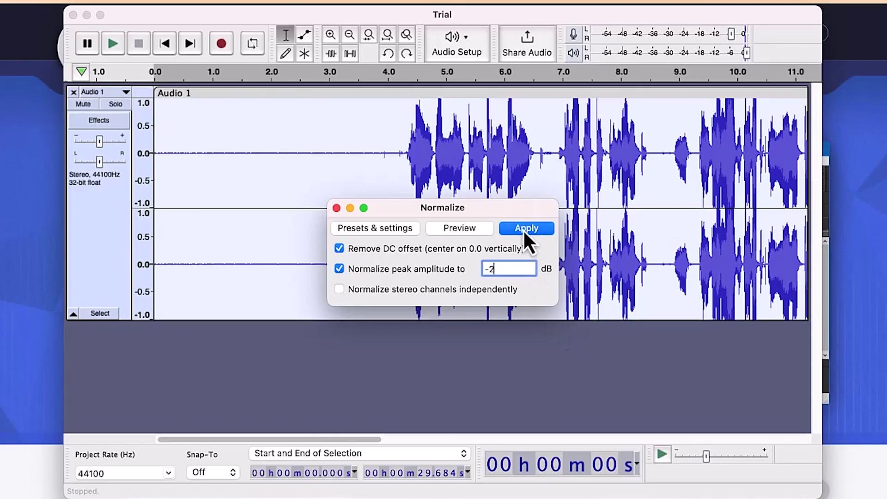
pyautogui.click(526, 228)
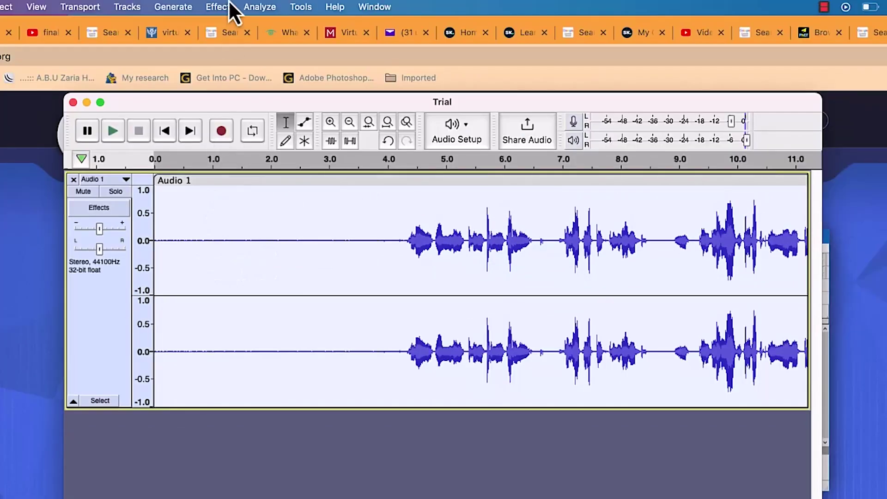
# Apply the Limiter to the voice track with a soft limit at -3 dB
pyautogui.click(223, 6)
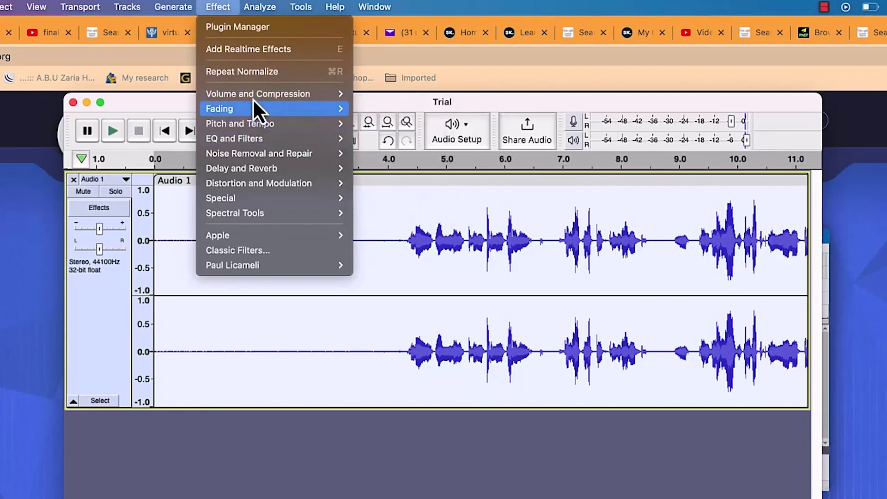
pyautogui.moveTo(255, 94)
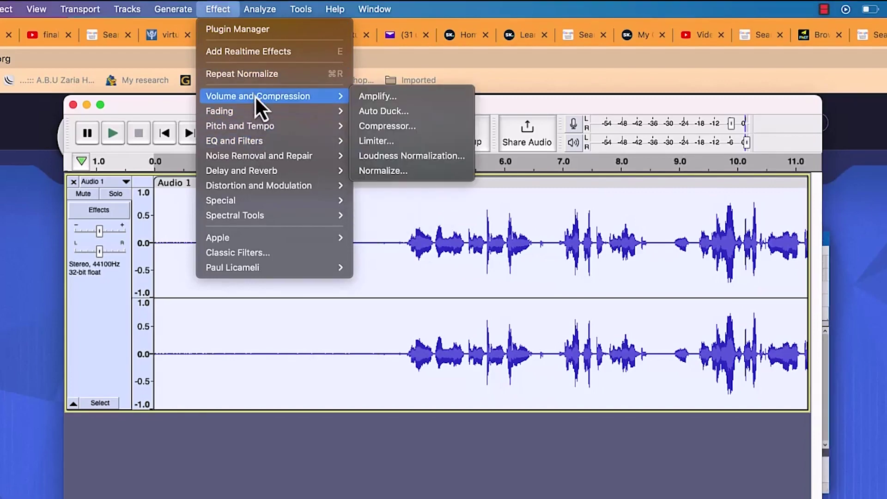
pyautogui.click(362, 138)
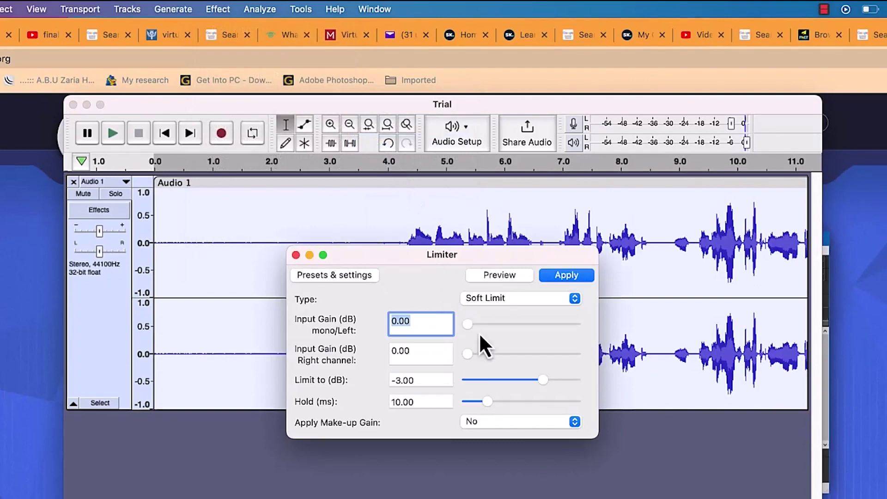
pyautogui.click(565, 280)
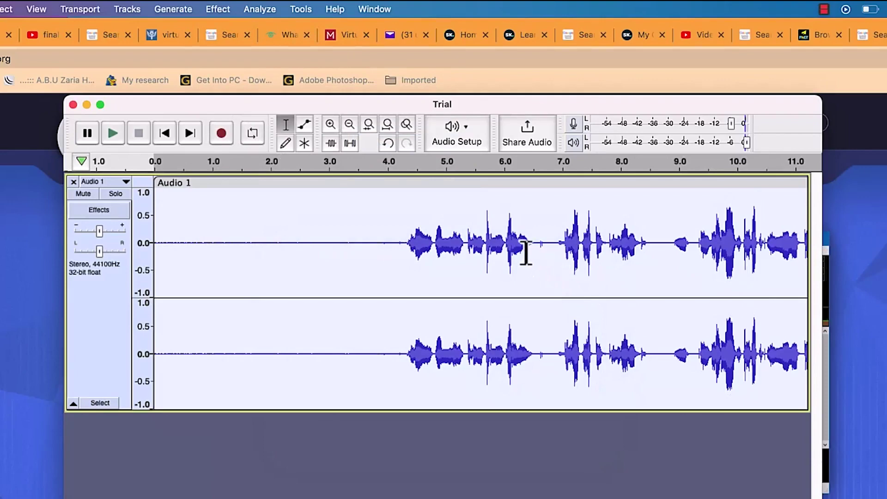
# Normalize the track again to a -2.0 dB peak
pyautogui.click(265, 7)
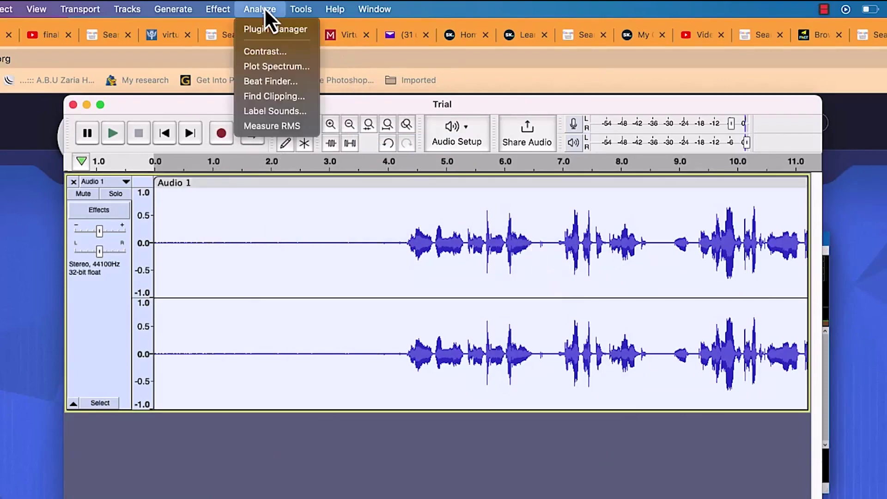
pyautogui.moveTo(220, 7)
pyautogui.moveTo(246, 129)
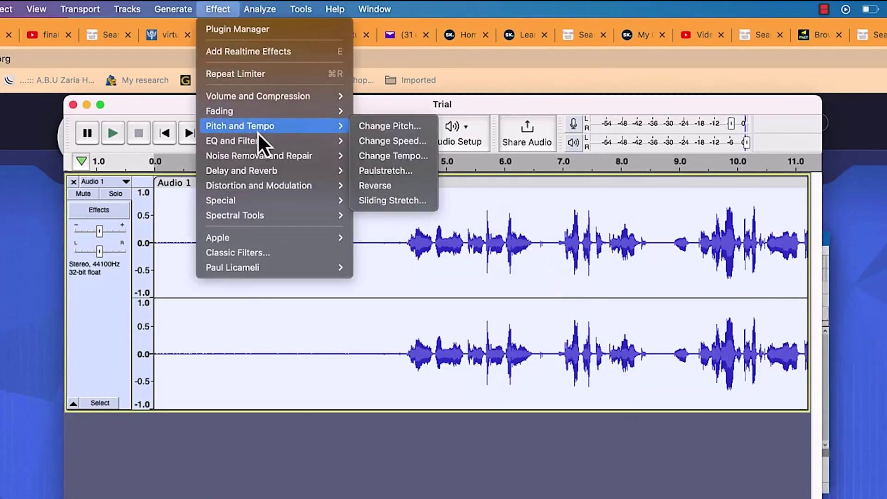
pyautogui.moveTo(281, 98)
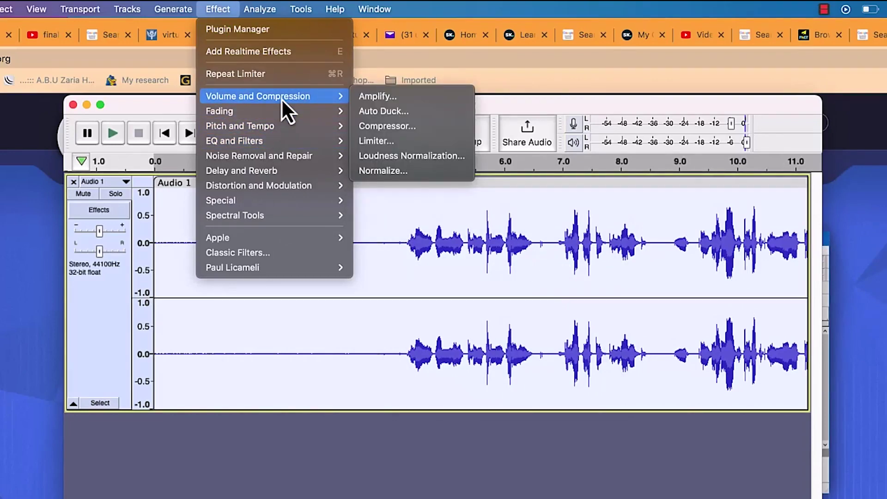
pyautogui.click(404, 171)
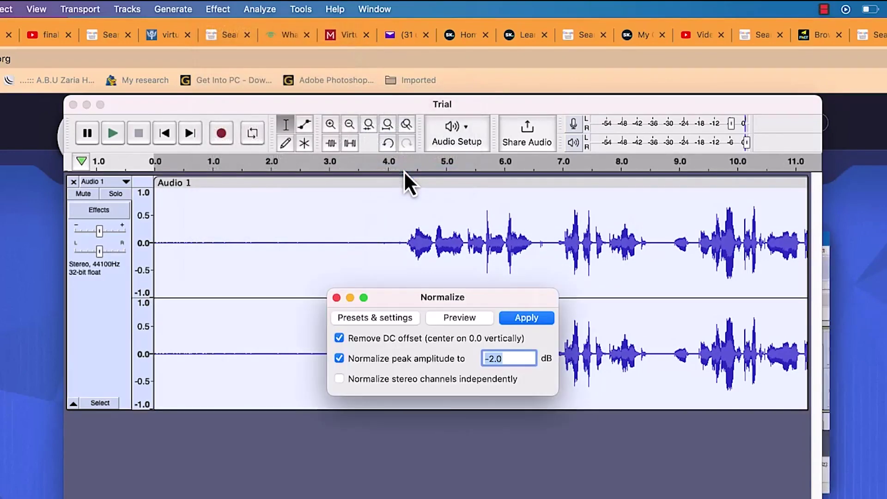
pyautogui.click(523, 318)
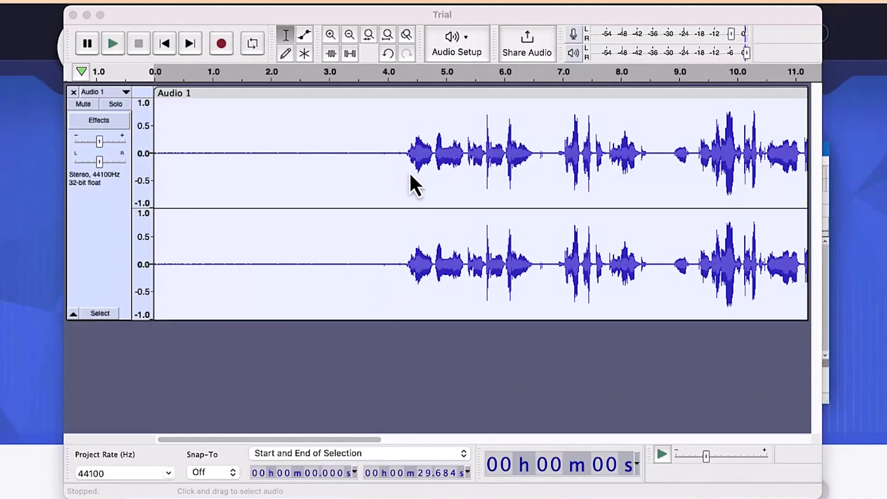
pyautogui.click(408, 174)
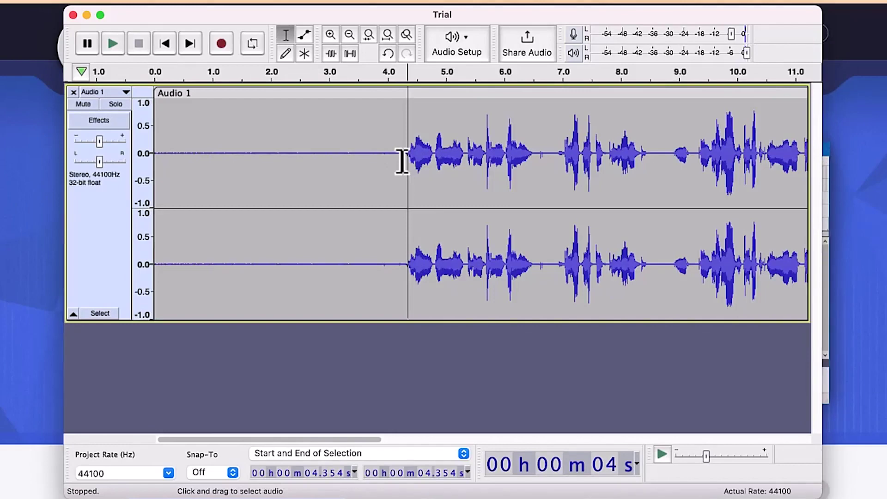
pyautogui.press('space')
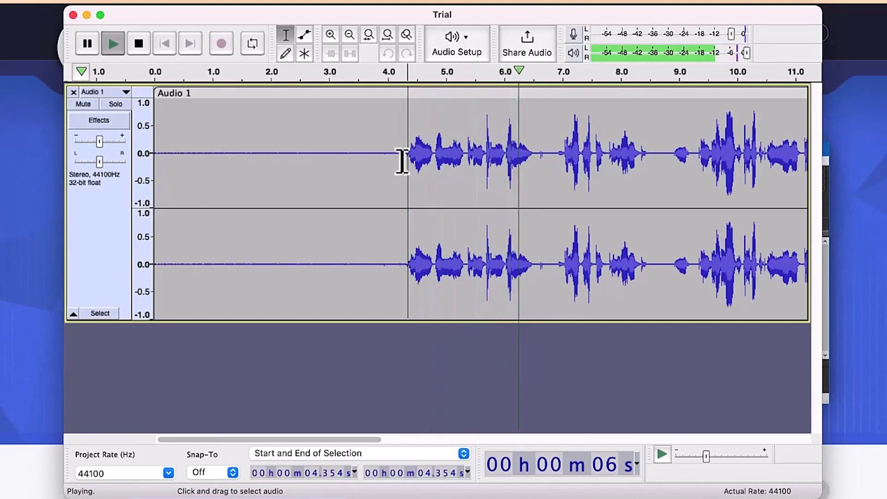
pyautogui.press('space')
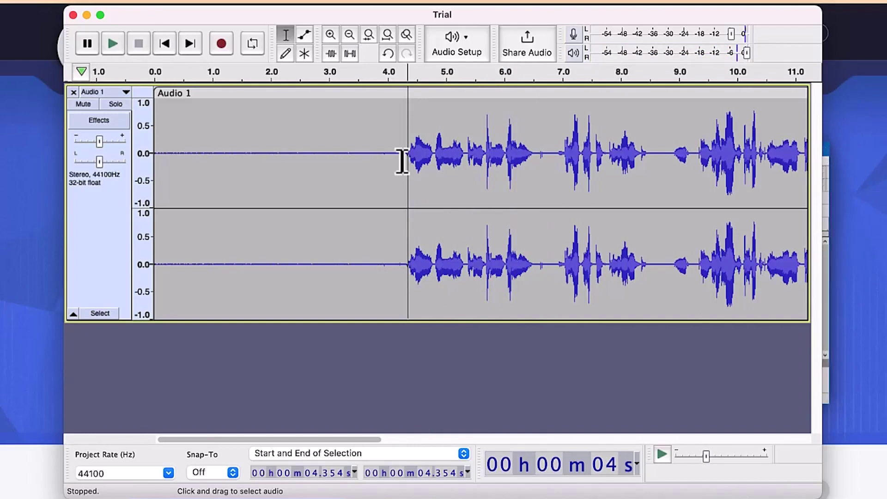
pyautogui.press('space')
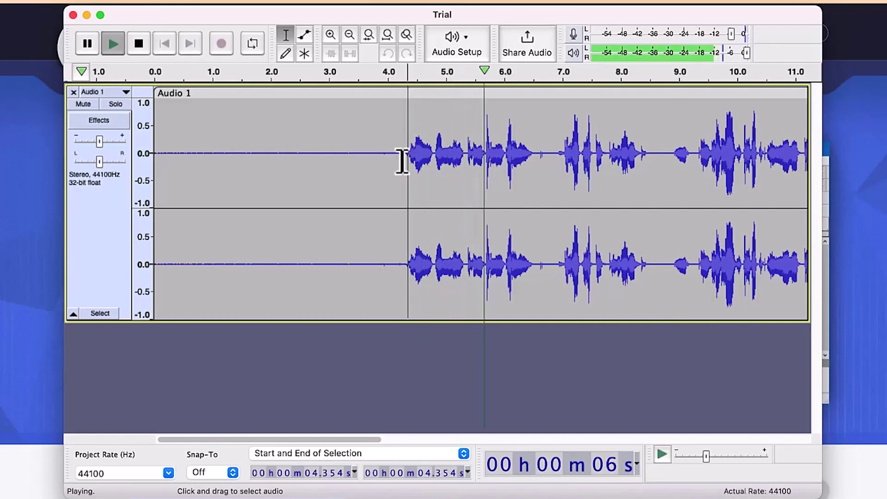
pyautogui.press('space')
pyautogui.press('space')
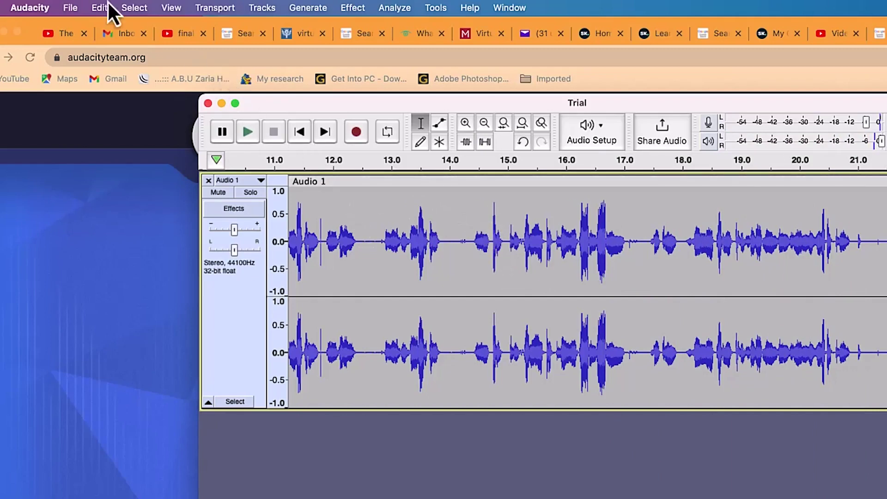
# Export the project as Trial.mp3 in Audacity tutorial at Standard 170–210 kbps, with empty metadata tags
pyautogui.click(71, 6)
pyautogui.moveTo(107, 116)
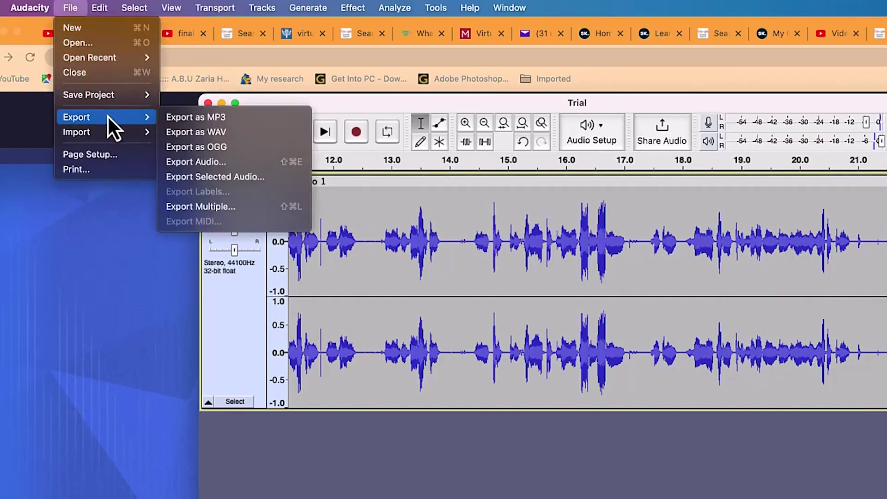
pyautogui.click(226, 124)
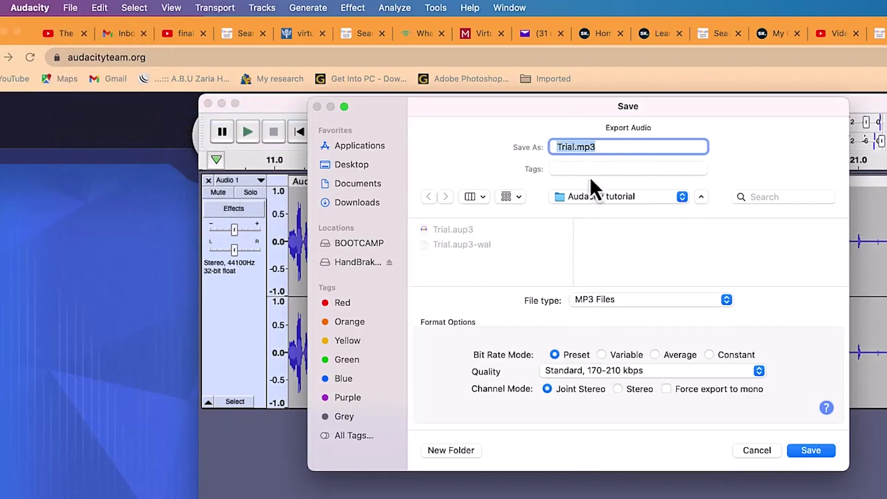
pyautogui.click(811, 450)
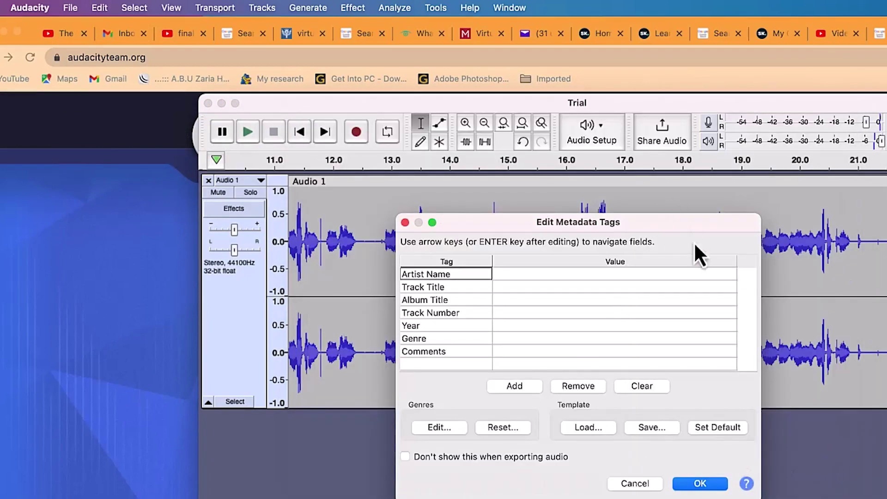
pyautogui.click(700, 484)
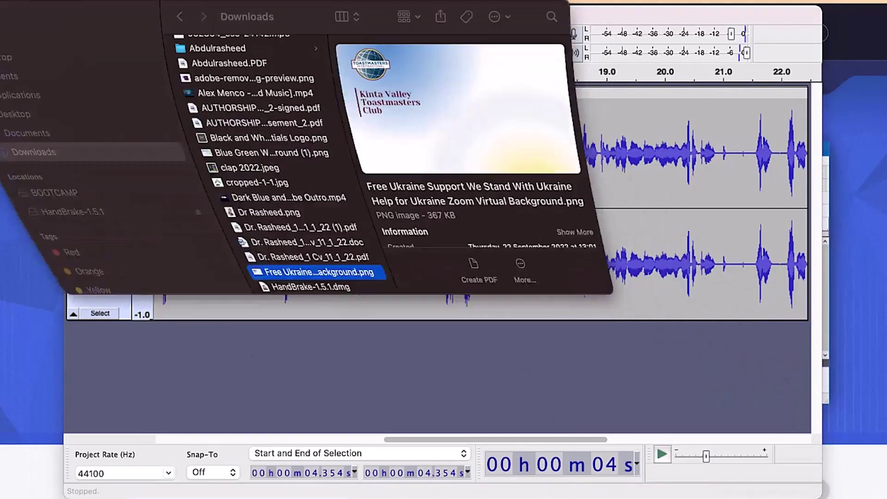
# Confirm in Finder that Trial.mp3 (442 KB) is in Documents > YouTube > Audacity tutorial, then minimize Finder
pyautogui.press('super+Tab')
pyautogui.click(48, 122)
pyautogui.click(207, 273)
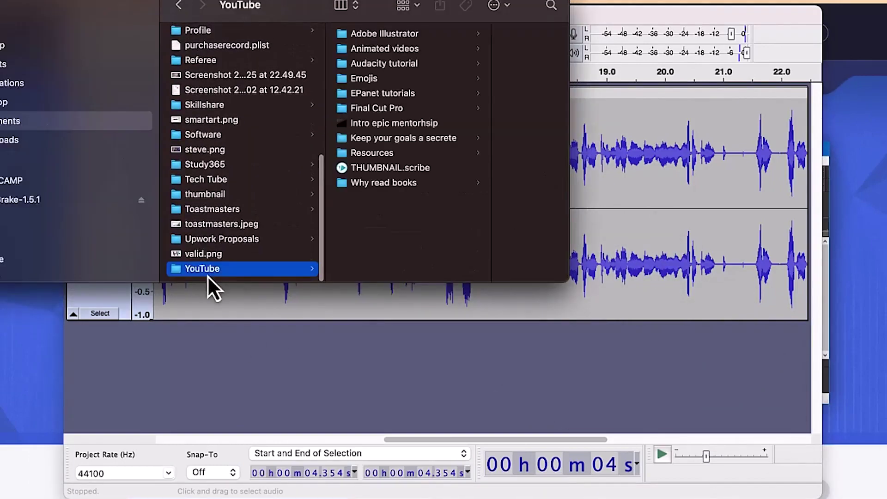
pyautogui.click(394, 65)
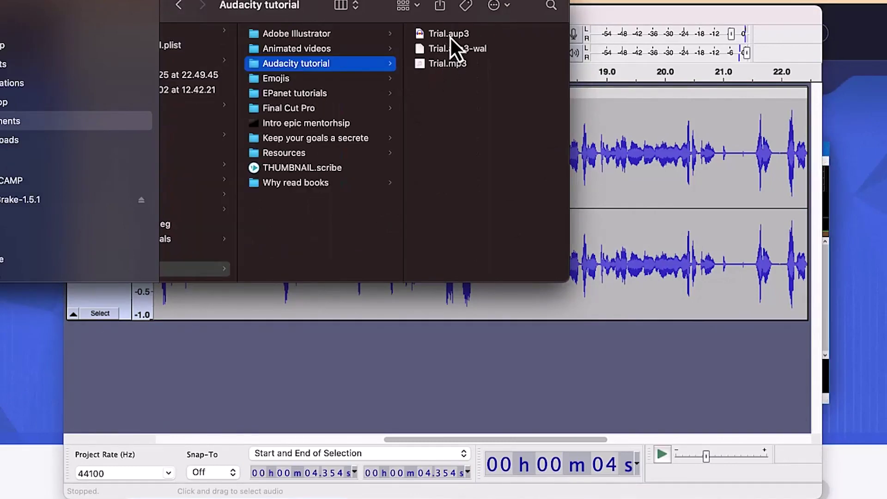
pyautogui.click(451, 63)
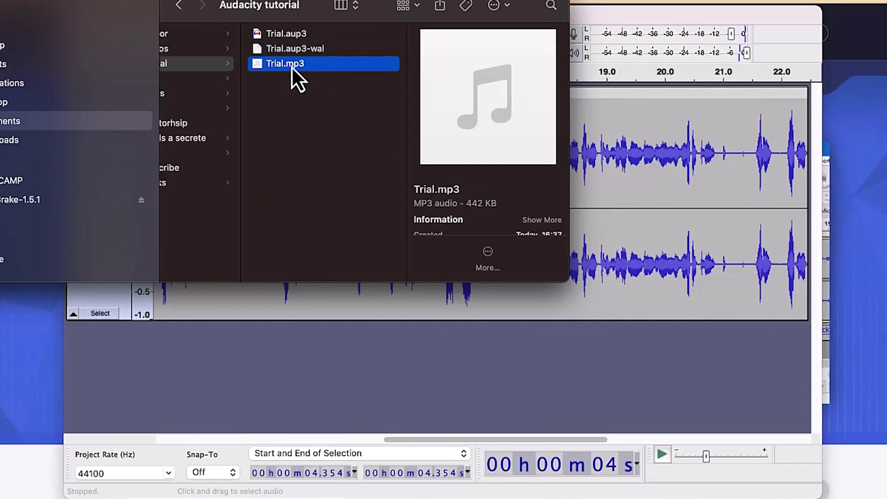
pyautogui.moveTo(523, 139)
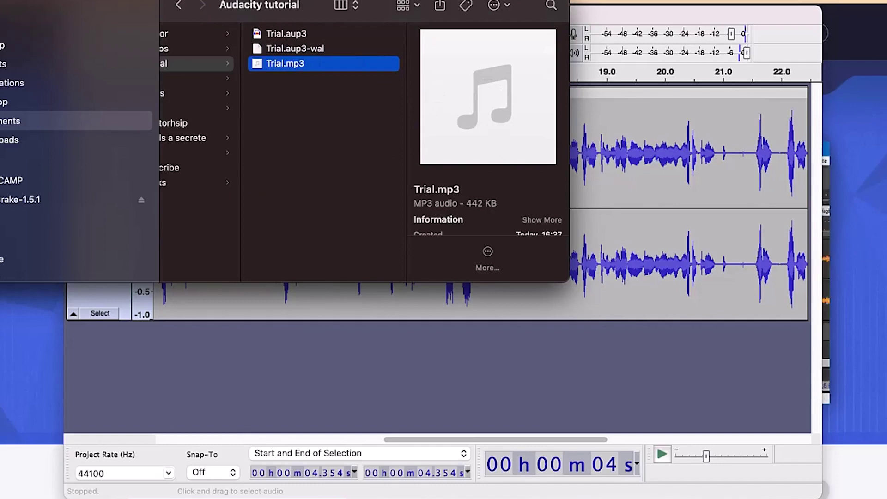
pyautogui.press('super+m')
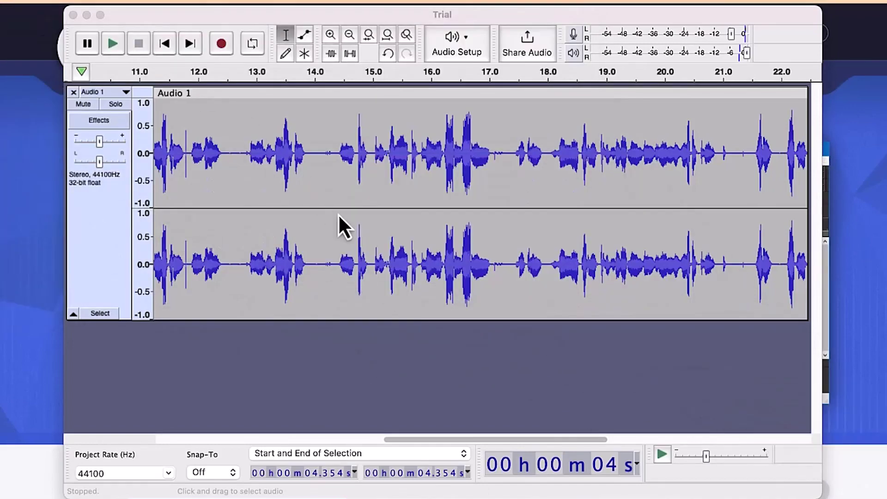